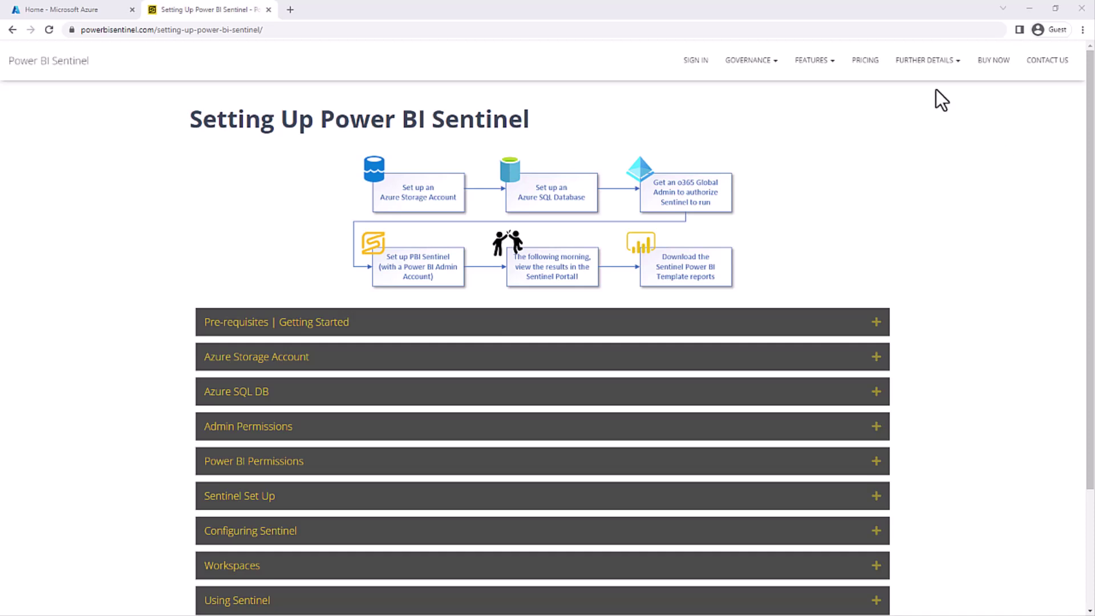
# Read the Sentinel guide's Azure Storage Account and Azure SQL DB recommendations
pyautogui.moveTo(923, 63)
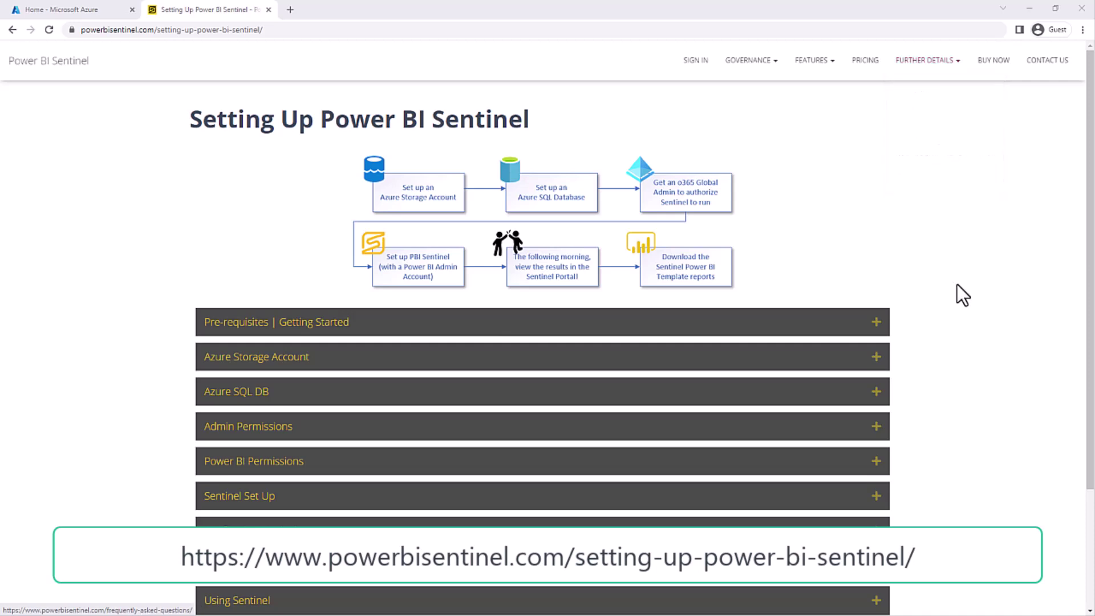
pyautogui.click(257, 364)
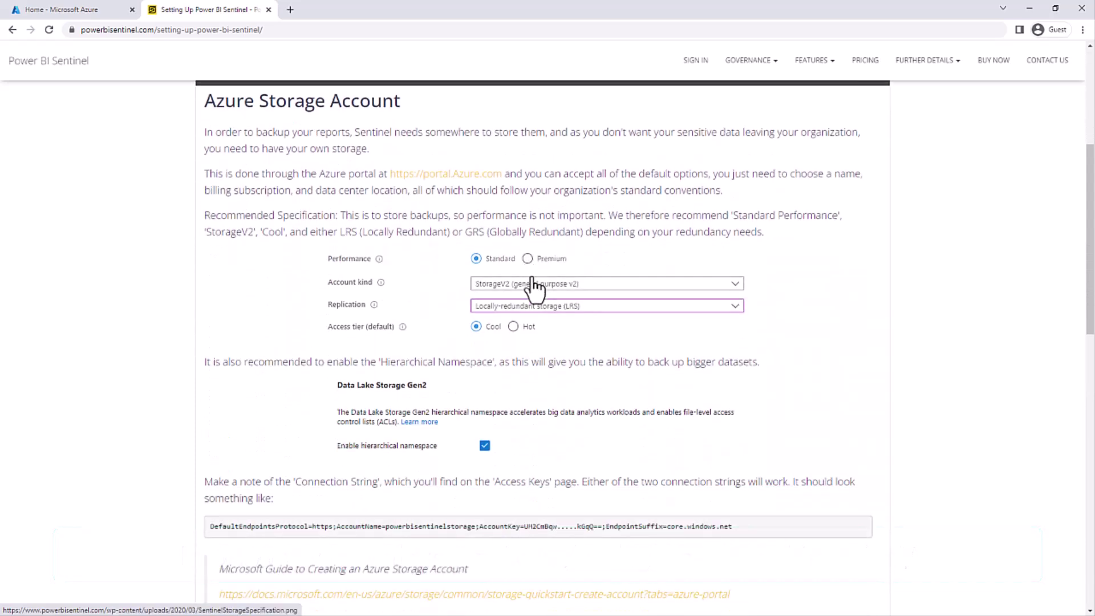
pyautogui.scroll(-7, 531, 285)
pyautogui.scroll(-5, 529, 286)
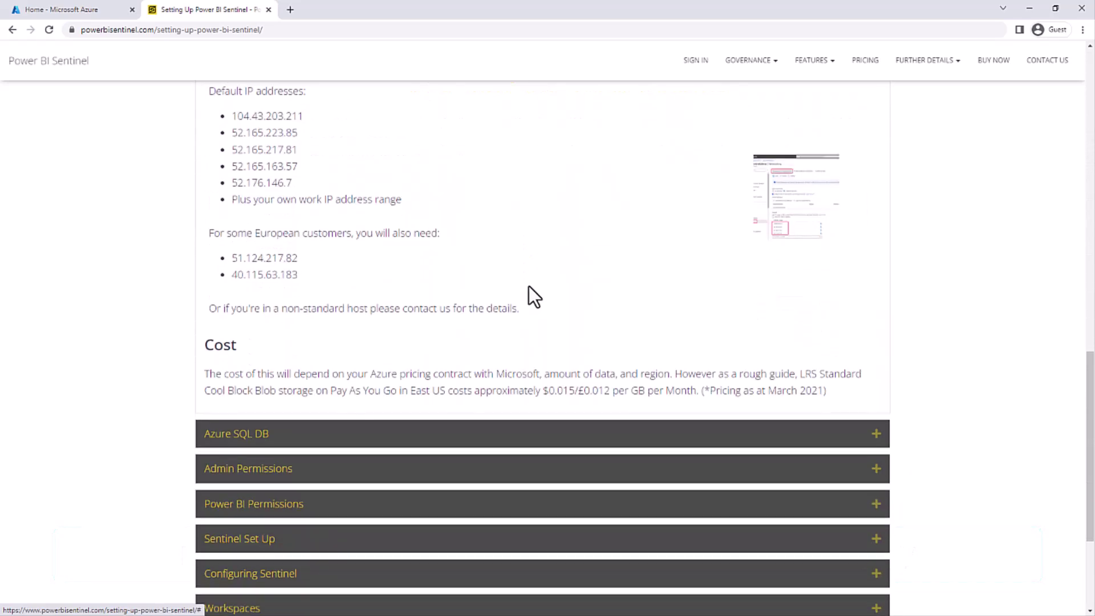
pyautogui.scroll(10, 529, 287)
pyautogui.scroll(7, 529, 285)
pyautogui.click(503, 360)
pyautogui.click(292, 399)
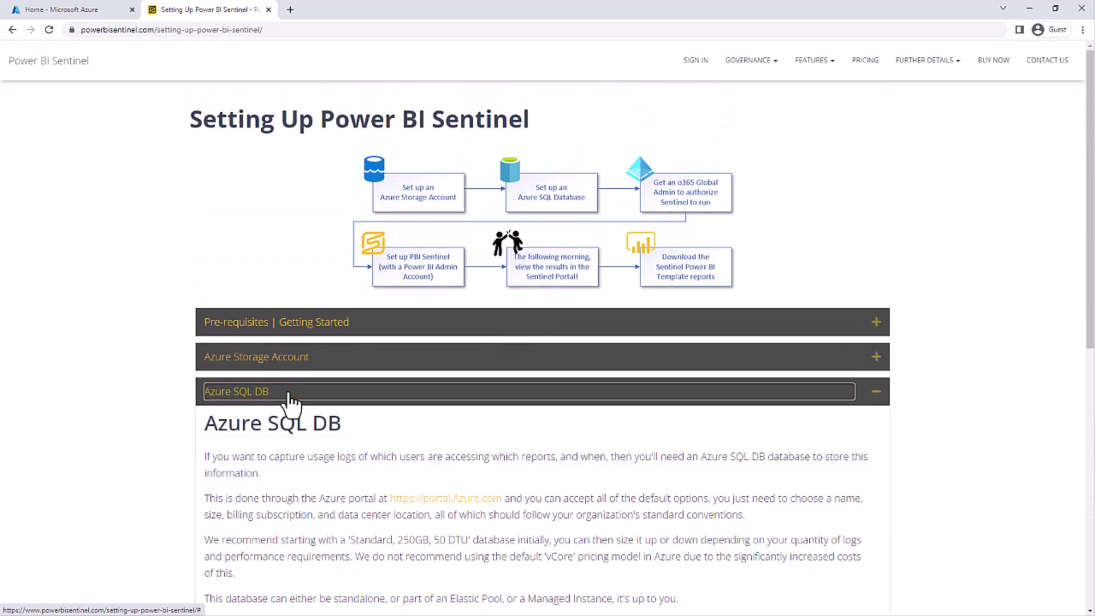
pyautogui.click(291, 399)
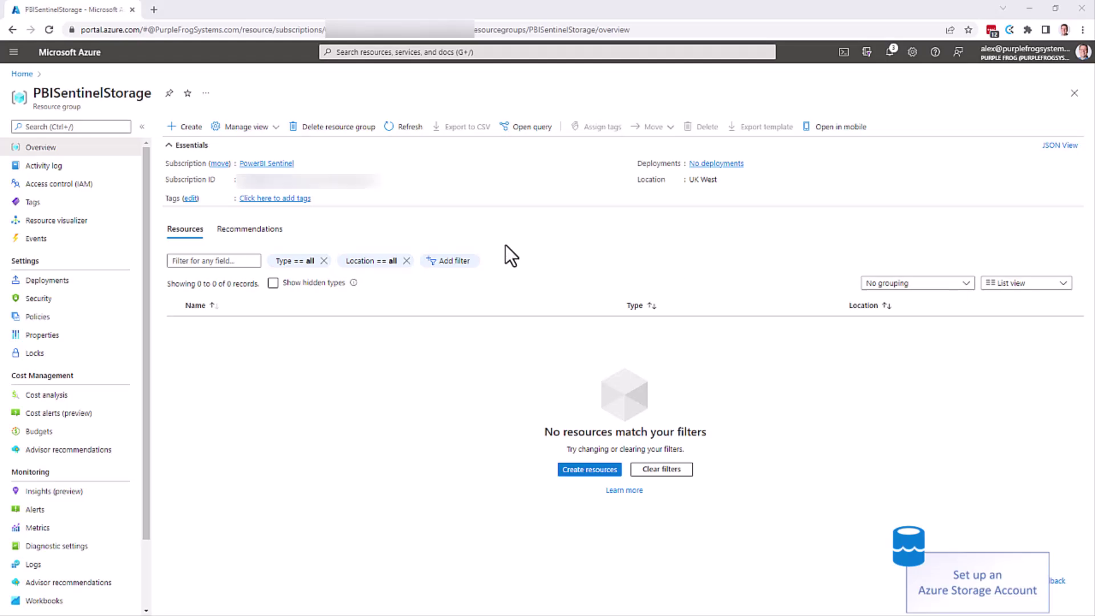
# Start creating a new Storage account in the PBISentinelStorage resource group
pyautogui.click(185, 127)
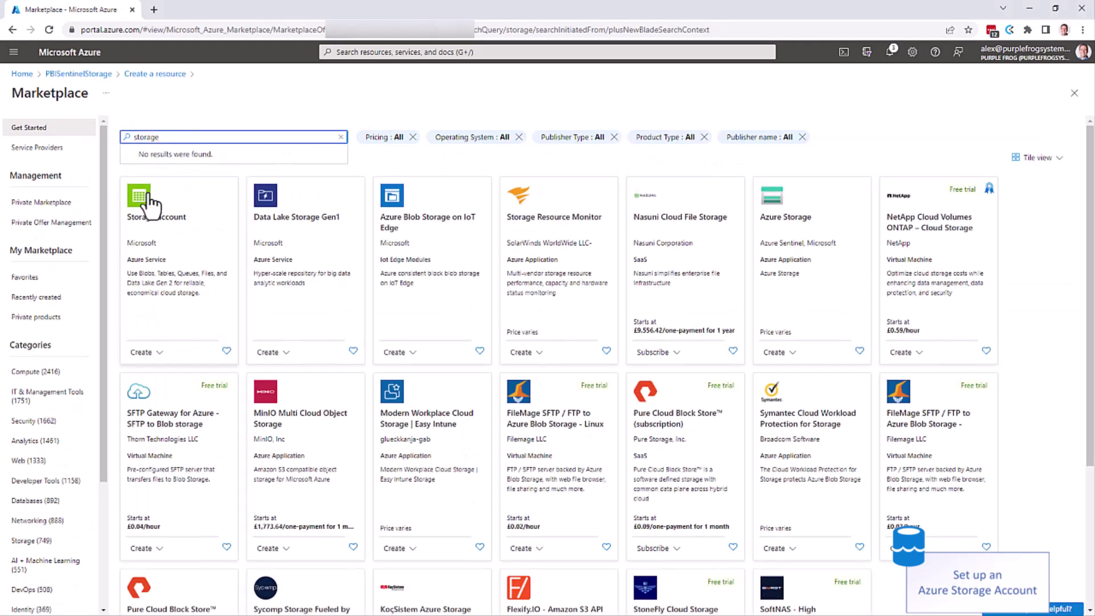
pyautogui.click(148, 198)
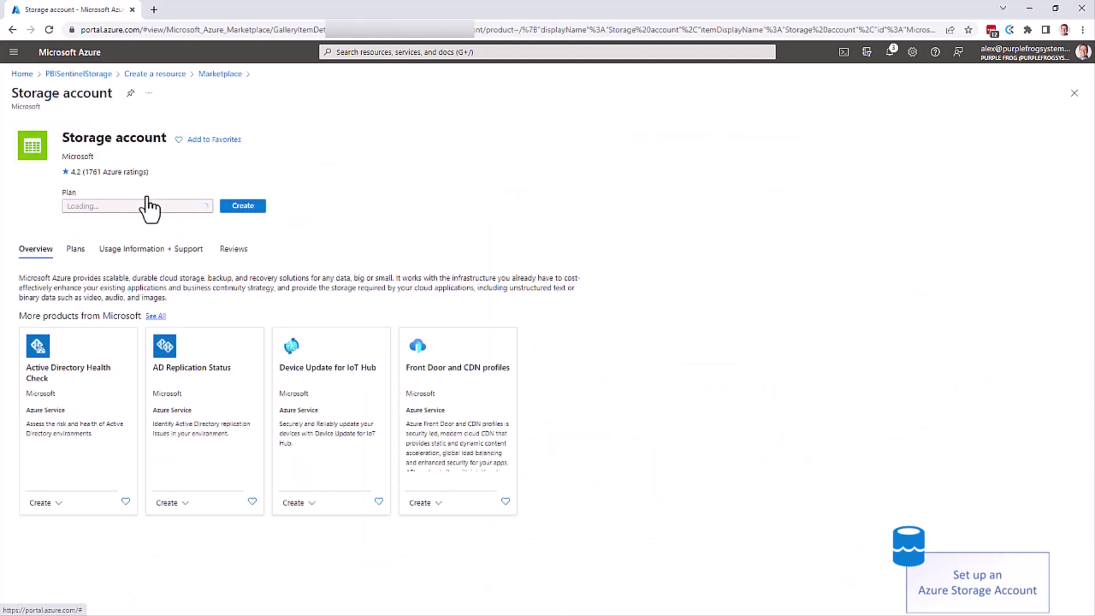
pyautogui.click(236, 208)
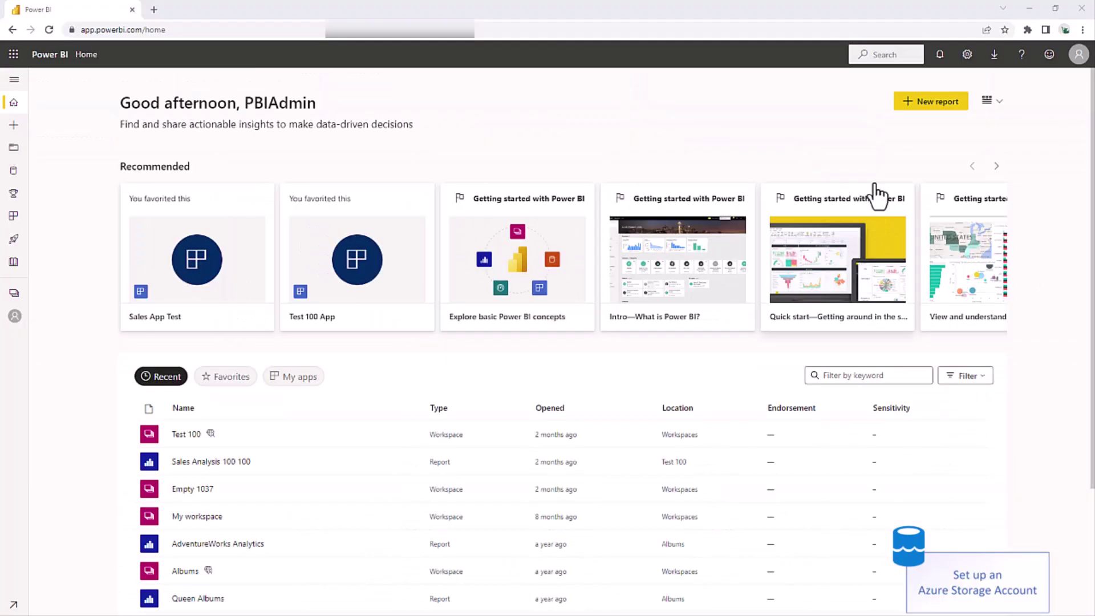
# Confirm in About Power BI that tenant data is stored in UK South (London)
pyautogui.click(1021, 56)
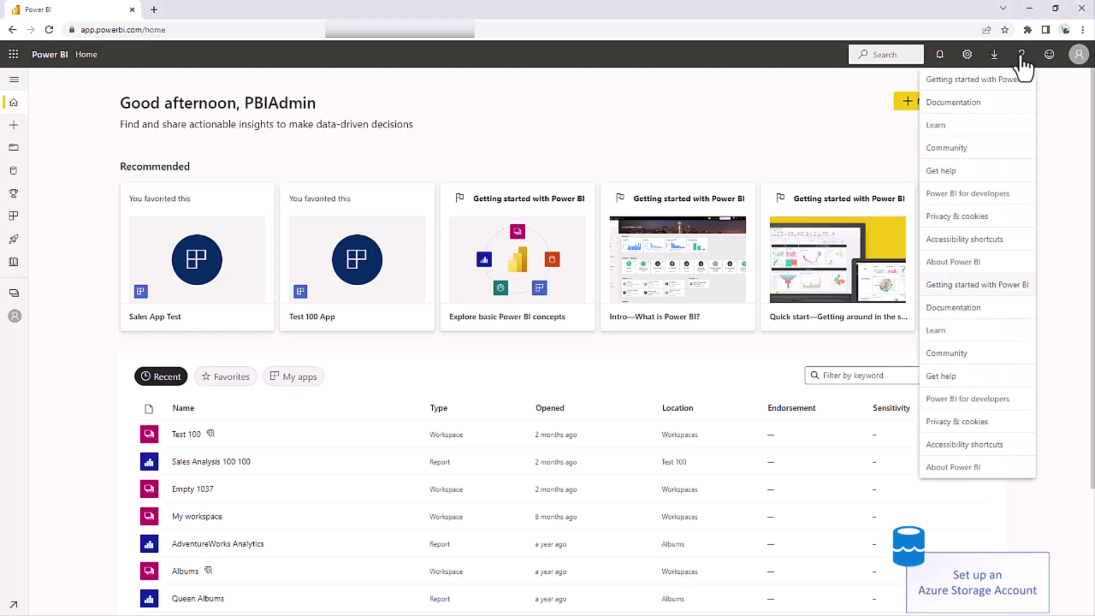
pyautogui.click(952, 467)
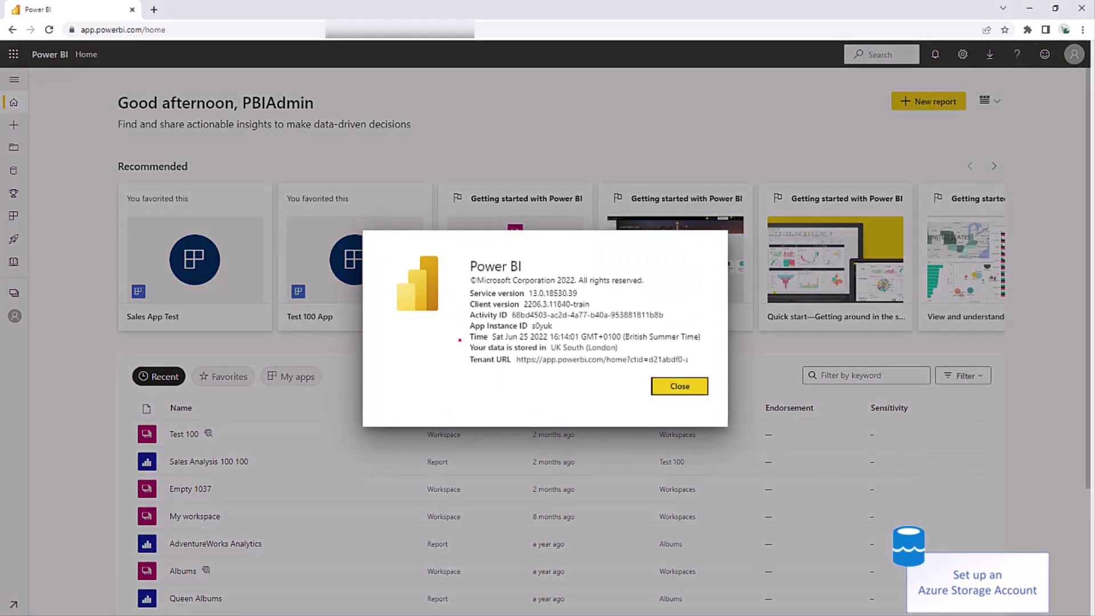
pyautogui.moveTo(459, 340); pyautogui.dragTo(649, 354)
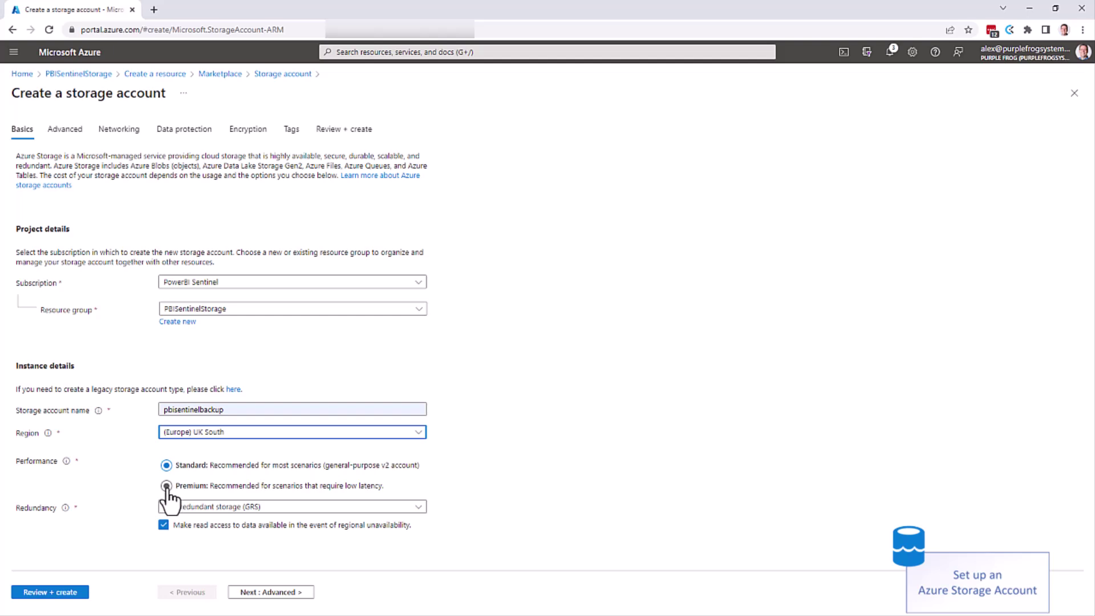
# Choose LRS redundancy, enable the hierarchical namespace, and set the access tier to Cool
pyautogui.click(211, 507)
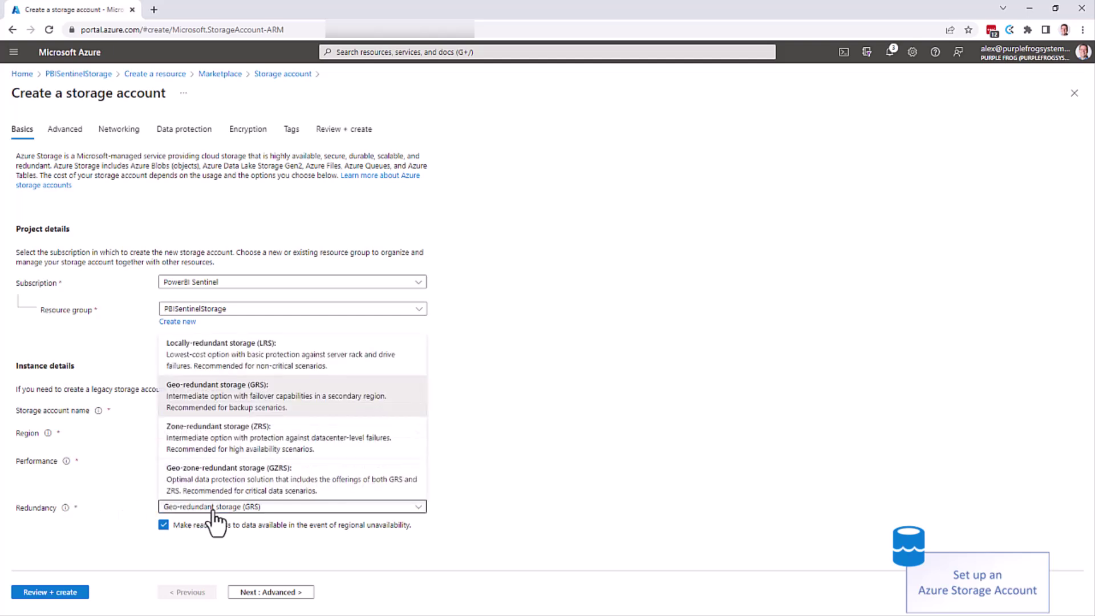
pyautogui.click(216, 359)
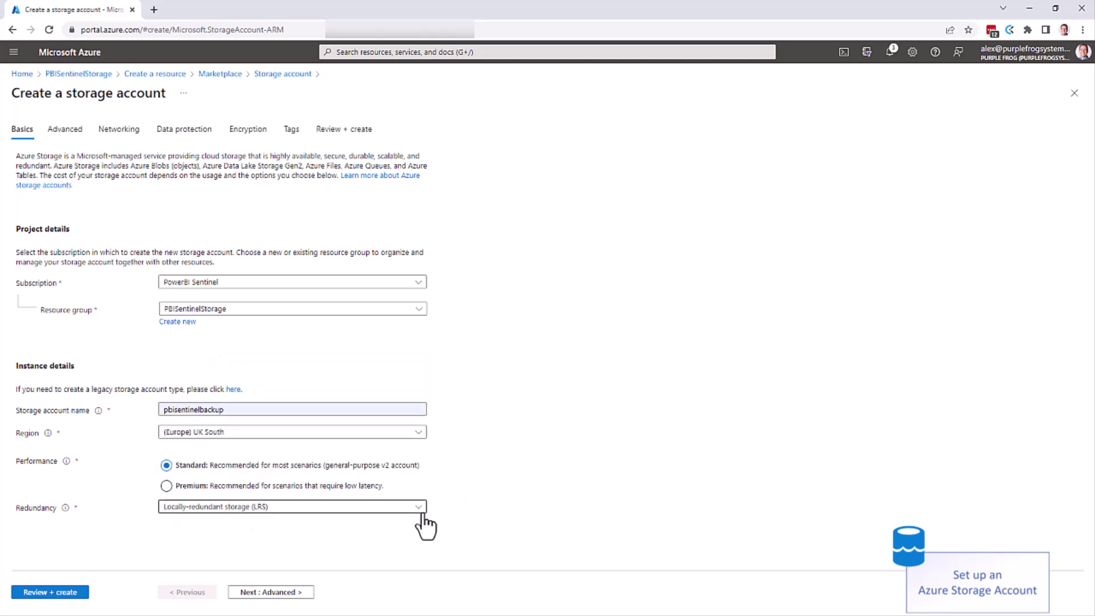
pyautogui.click(291, 592)
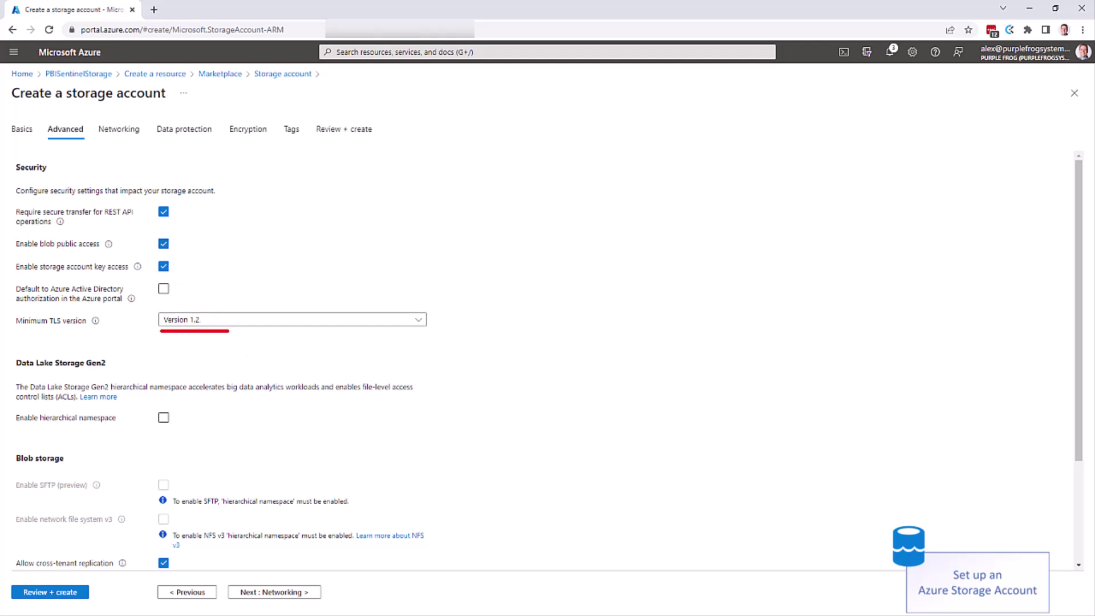
pyautogui.click(163, 418)
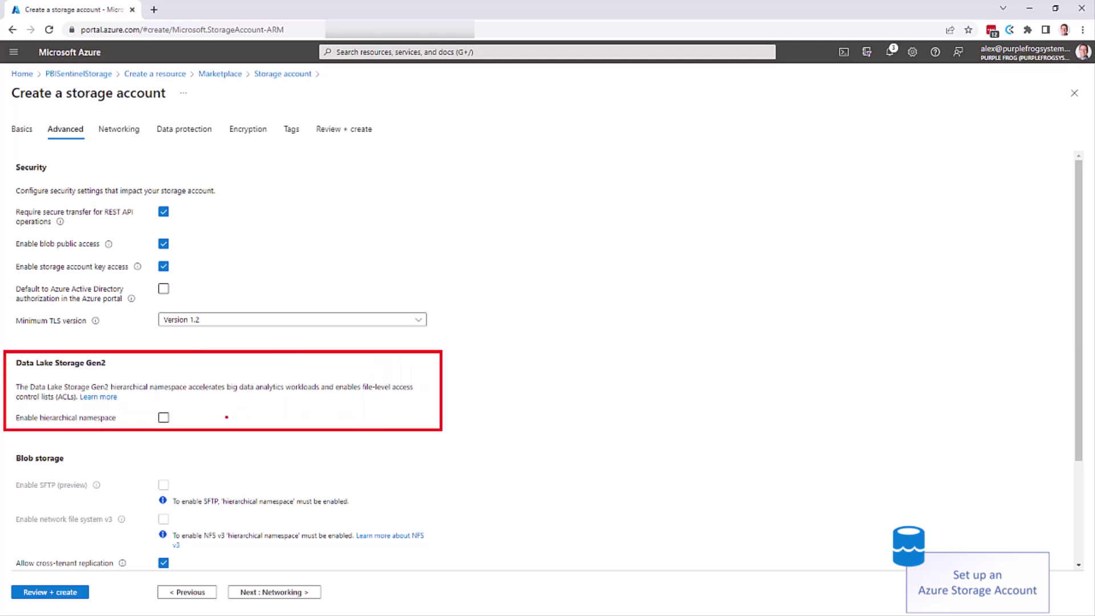
pyautogui.click(163, 417)
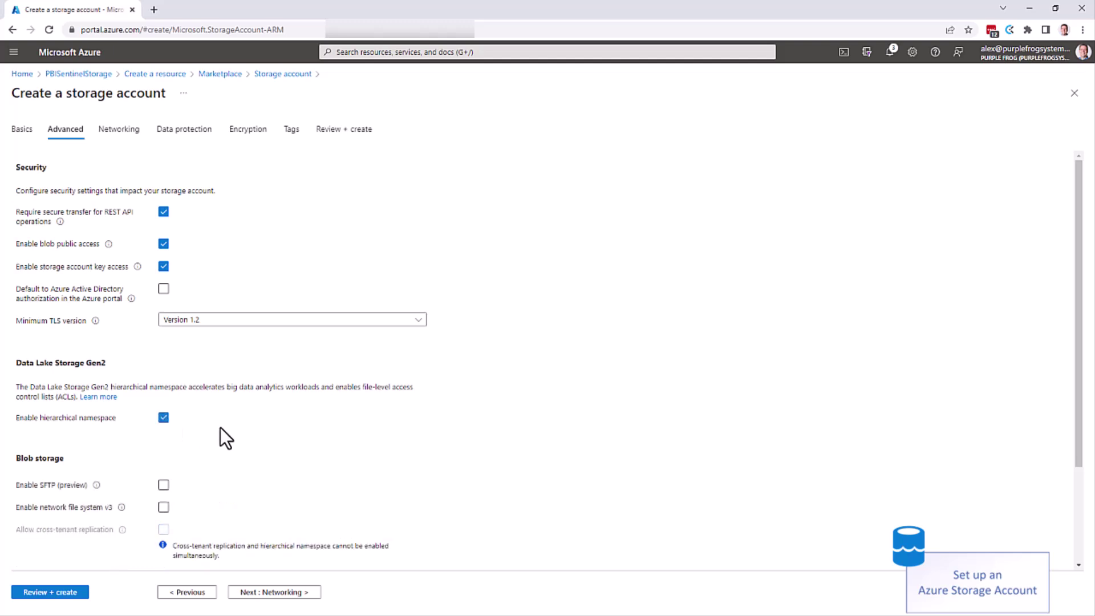
pyautogui.scroll(-2, 226, 433)
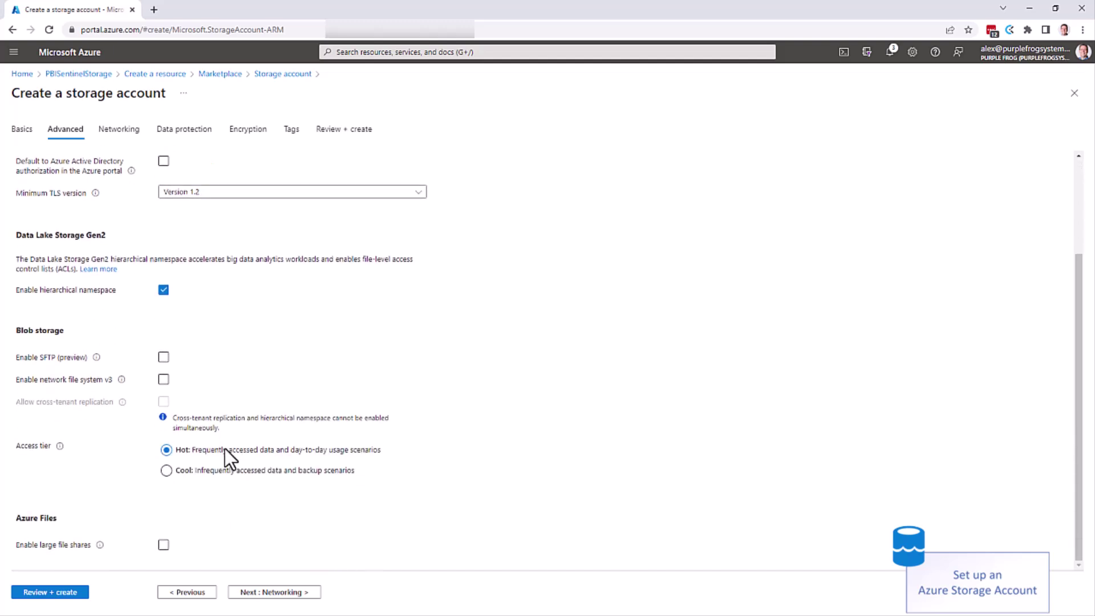
pyautogui.click(167, 473)
# Restrict network access to selected networks, then review and create the pbisentinelbackup account
pyautogui.click(270, 588)
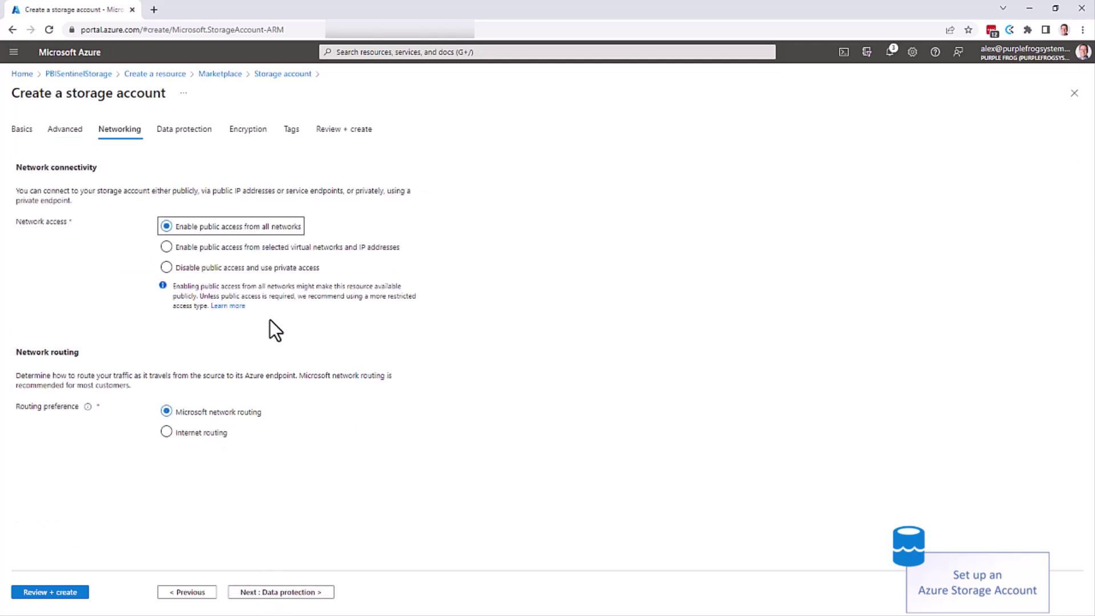
pyautogui.click(167, 248)
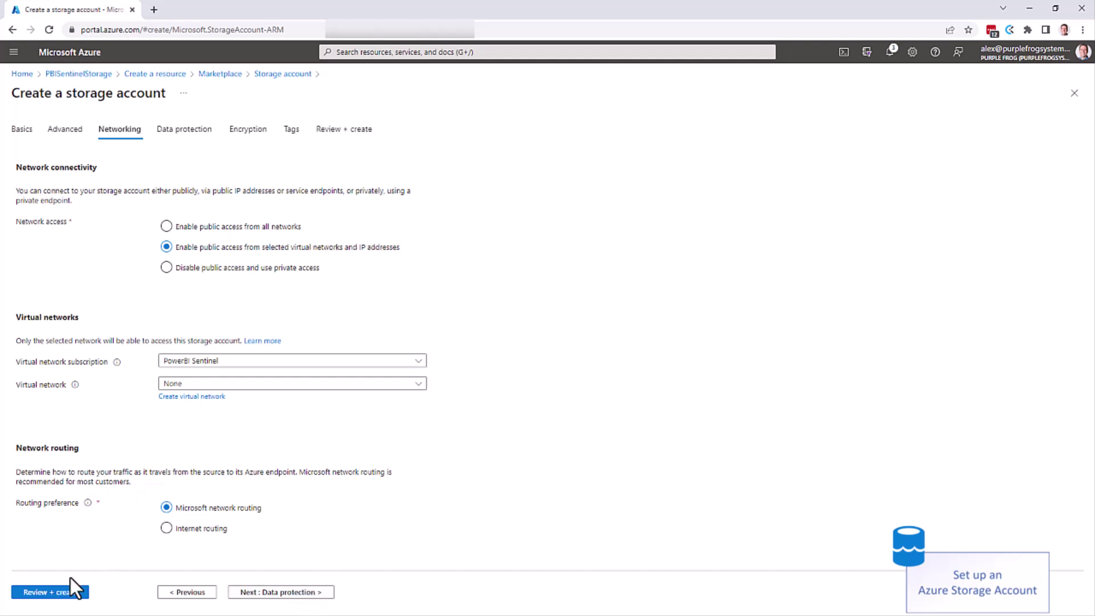
pyautogui.click(51, 592)
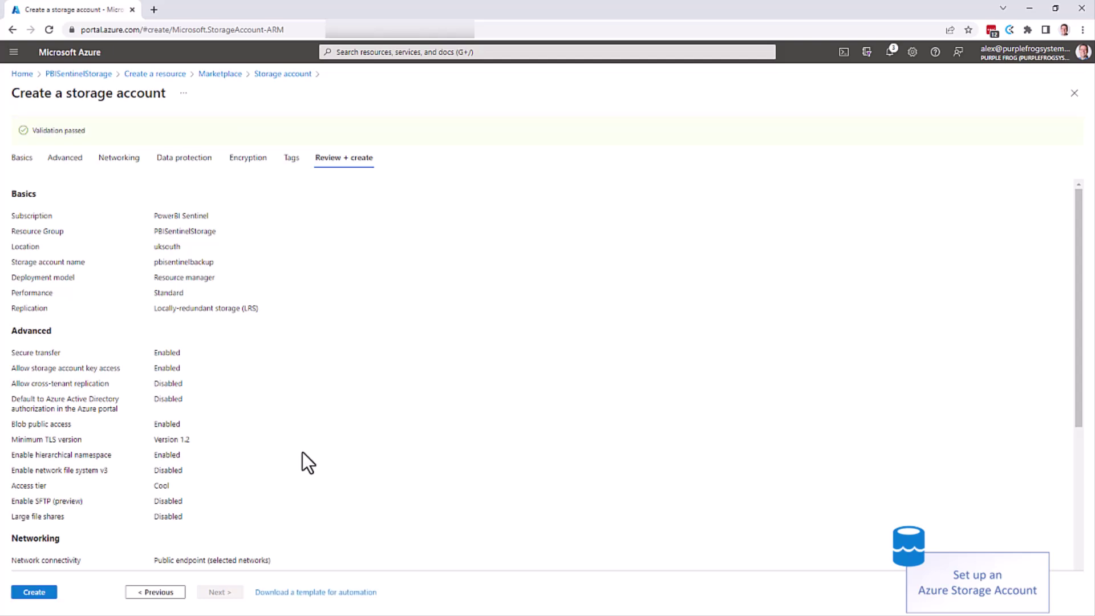
pyautogui.click(33, 598)
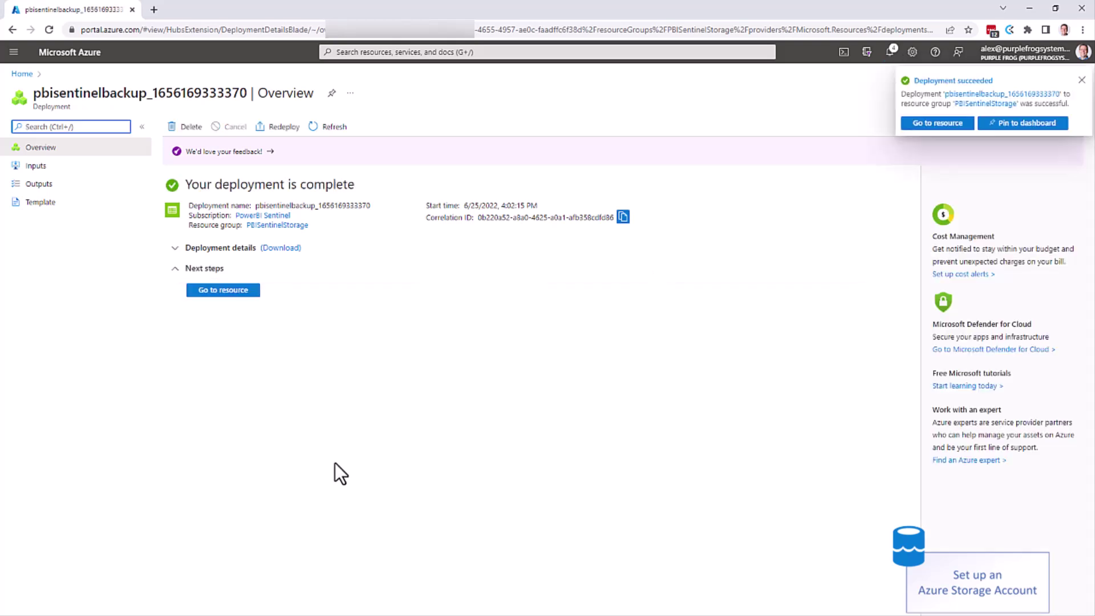
# Go to the pbisentinelbackup resource and open its Networking page
pyautogui.click(231, 291)
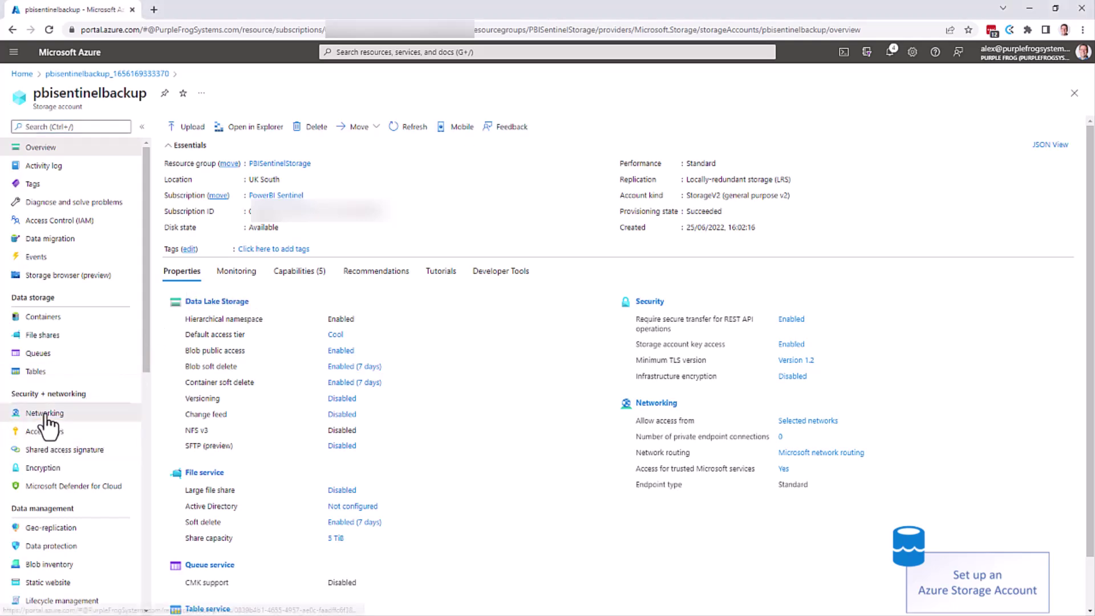
pyautogui.click(23, 415)
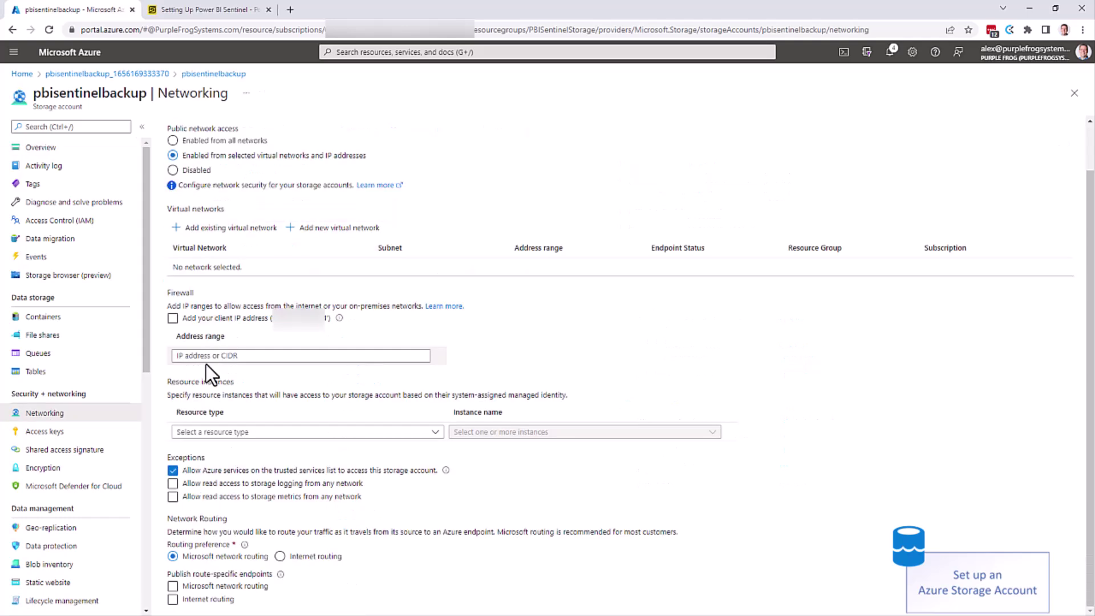
# Check the Sentinel guide's Azure Storage Account instructions for the required firewall IP addresses
pyautogui.click(211, 10)
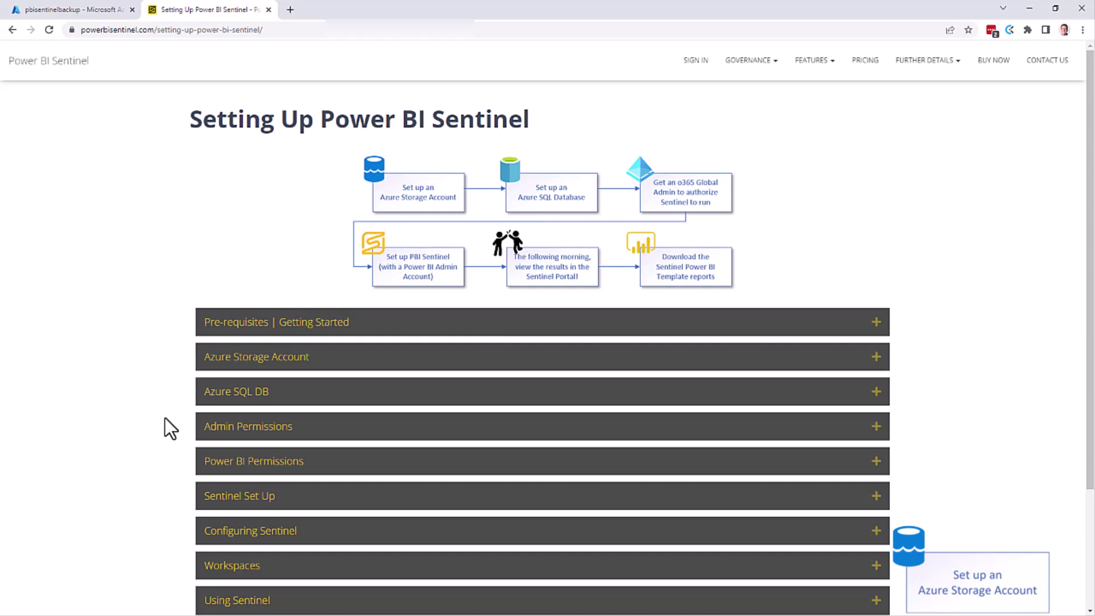
pyautogui.click(321, 360)
pyautogui.scroll(-10, 321, 372)
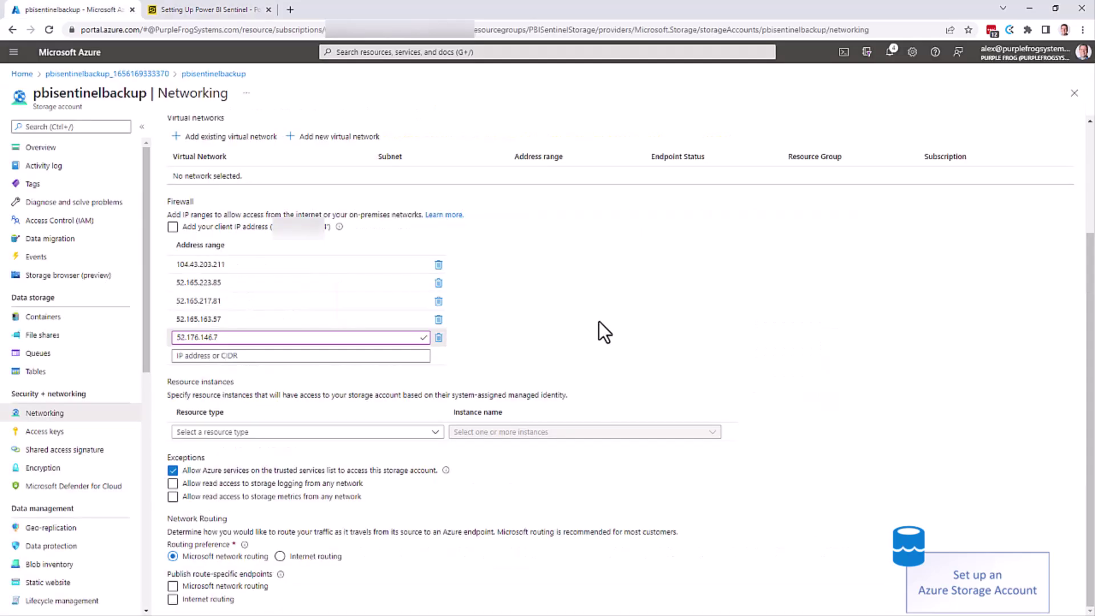
# Add your client IP address to the firewall ranges and save the network settings
pyautogui.click(172, 227)
pyautogui.click(170, 228)
pyautogui.scroll(3, 171, 265)
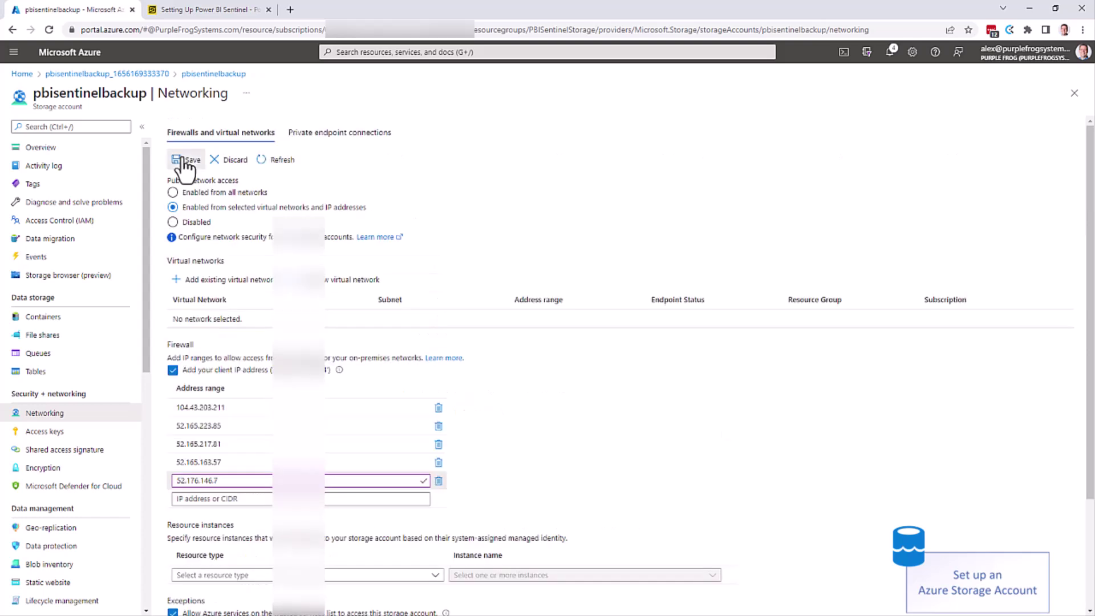
pyautogui.click(188, 152)
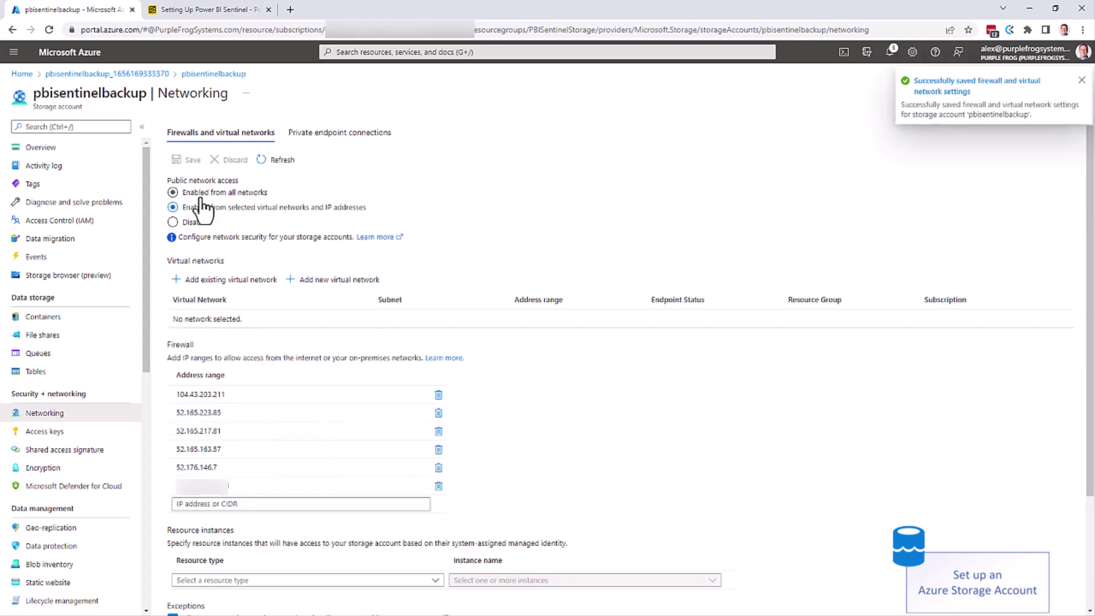
# Reveal the storage account's access keys and copy key2's connection string
pyautogui.click(38, 433)
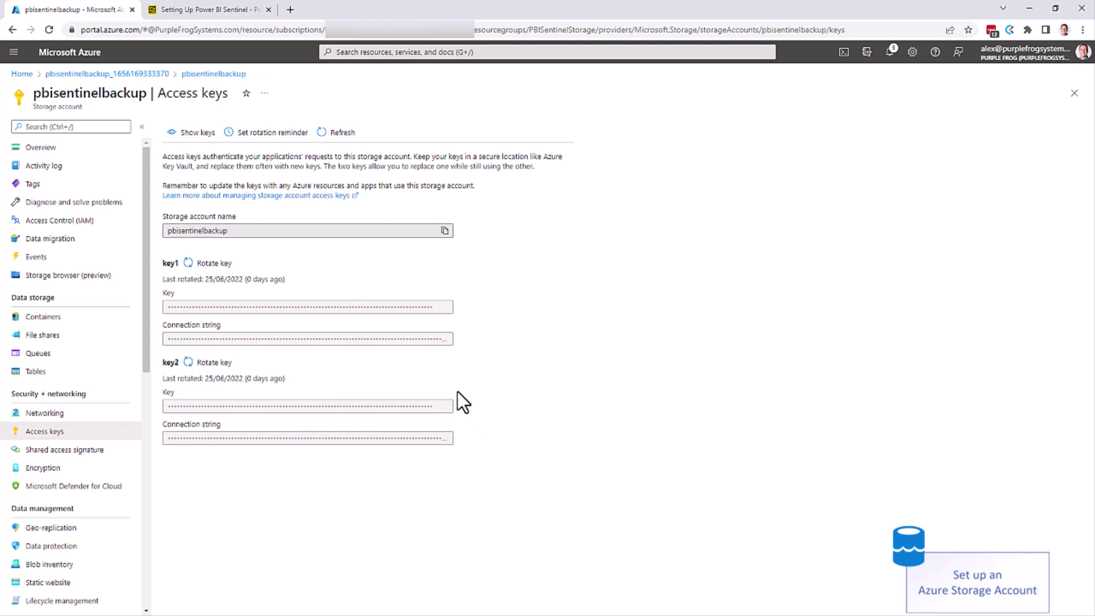
pyautogui.click(193, 134)
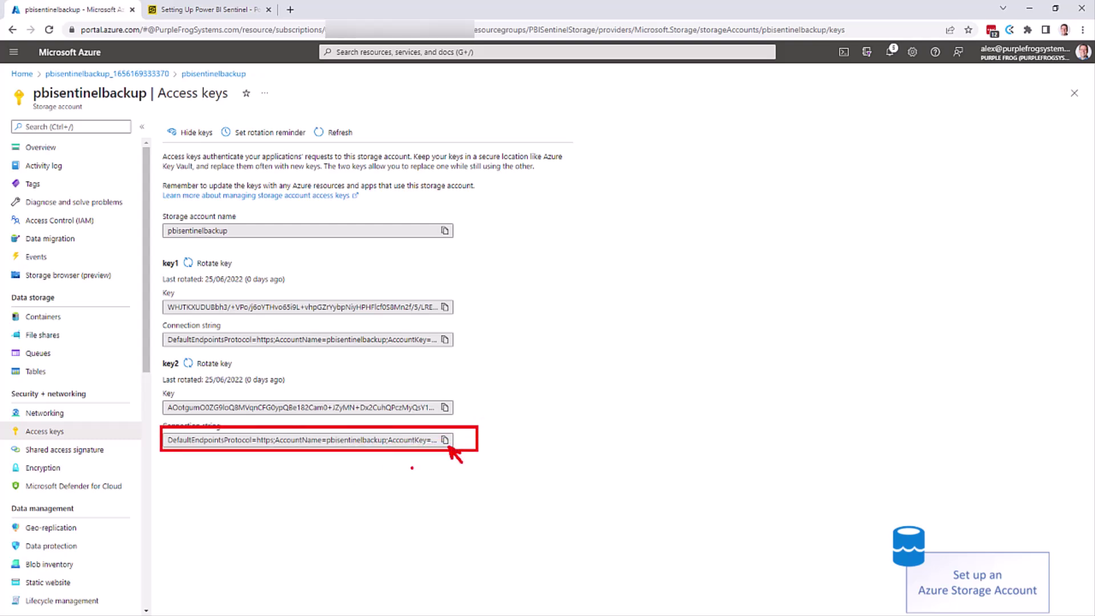
pyautogui.click(445, 440)
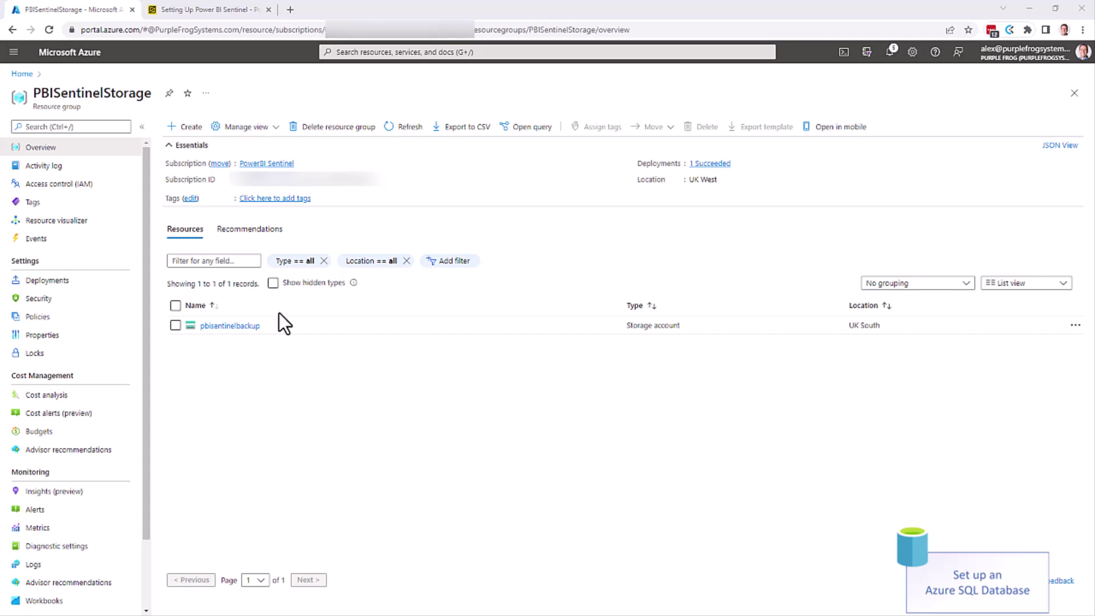
# Search 'azure sql' and start a single SQL database named PowerBISentinel
pyautogui.click(188, 127)
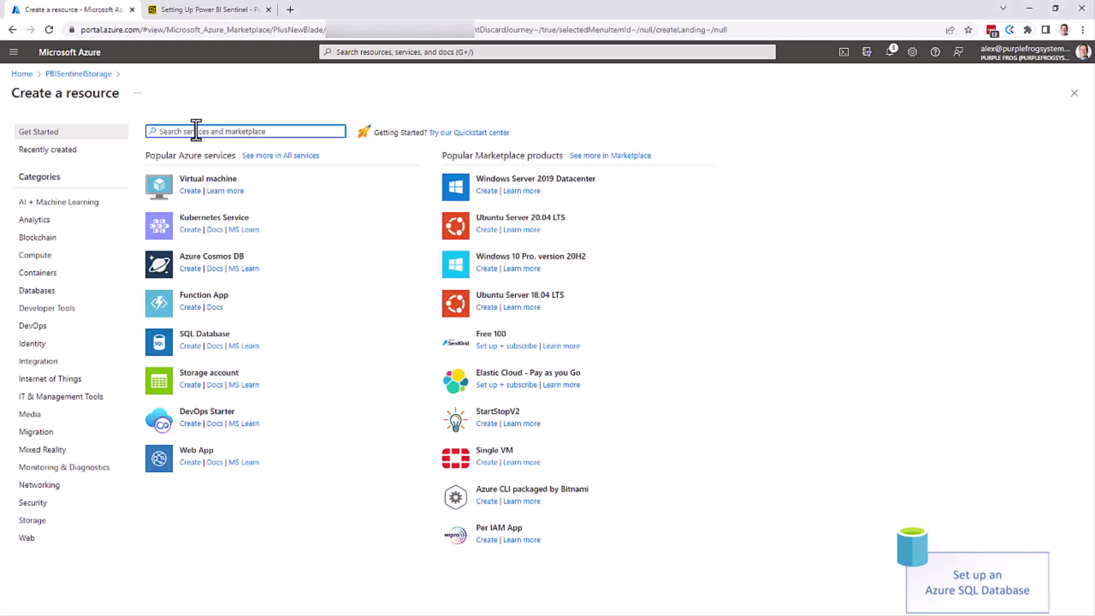
pyautogui.write('a')
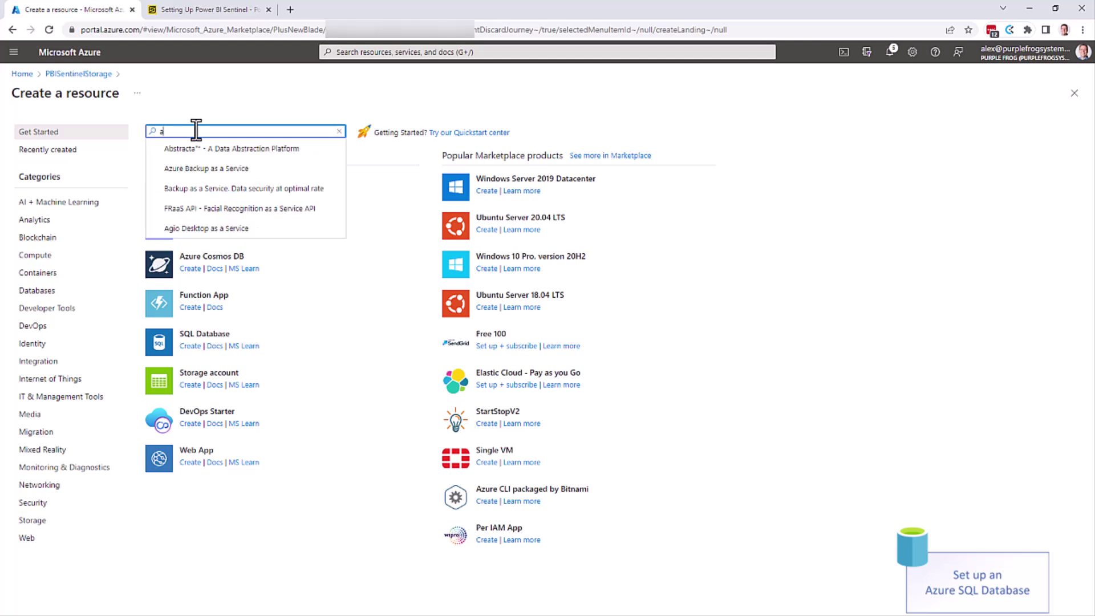
pyautogui.write('zure sql')
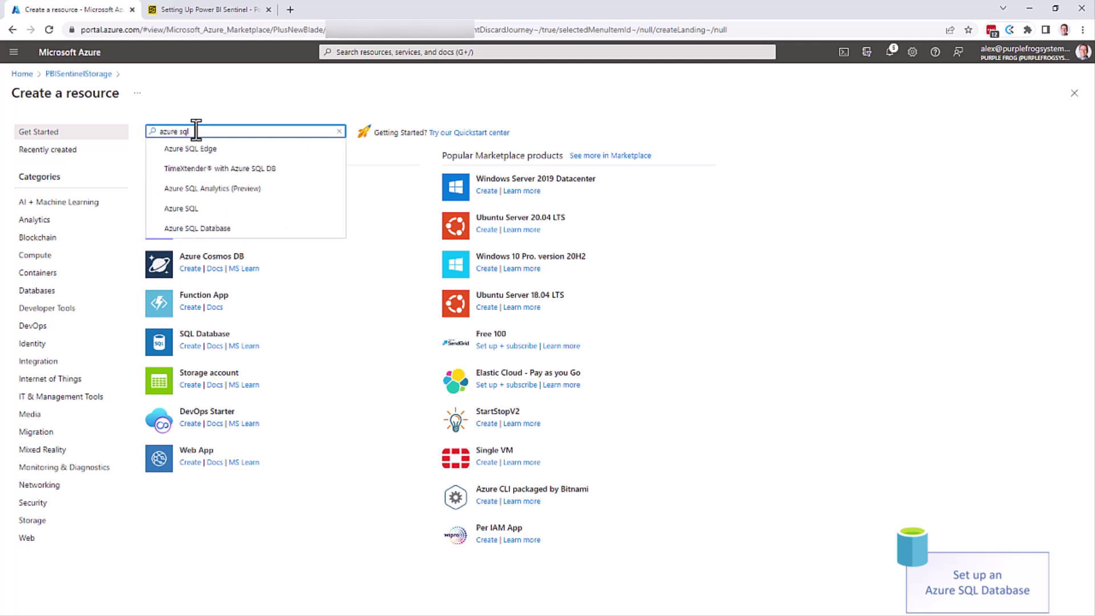
pyautogui.click(188, 208)
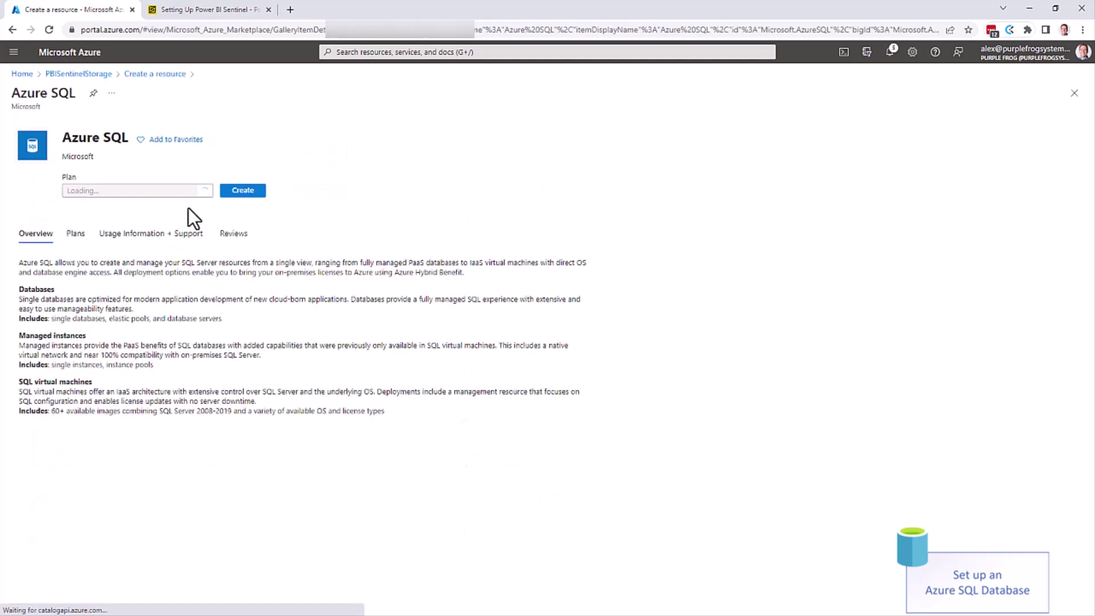
pyautogui.click(243, 207)
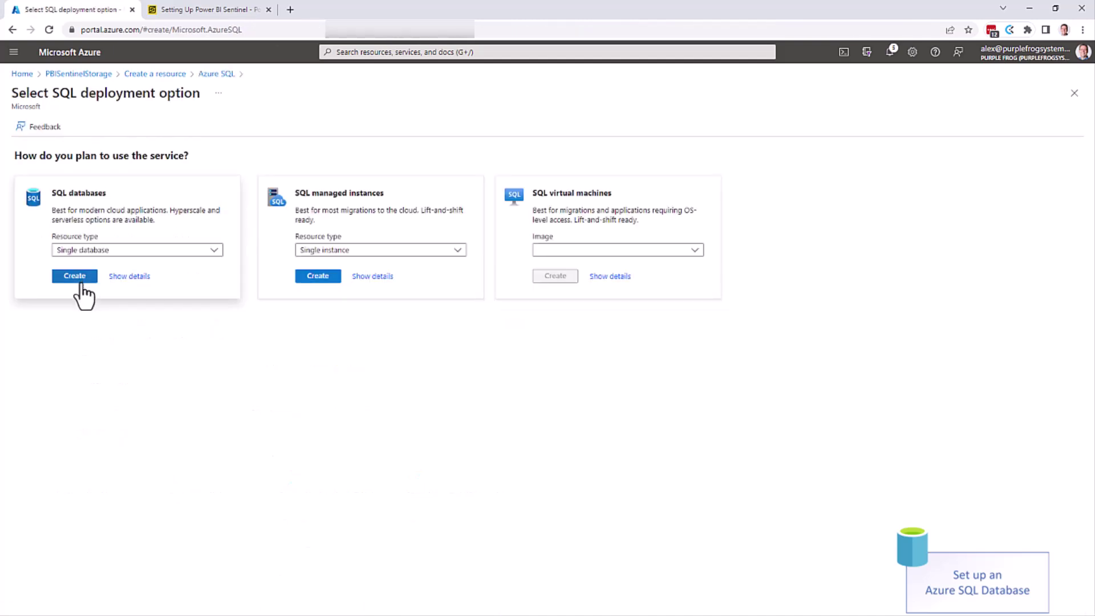
pyautogui.click(73, 281)
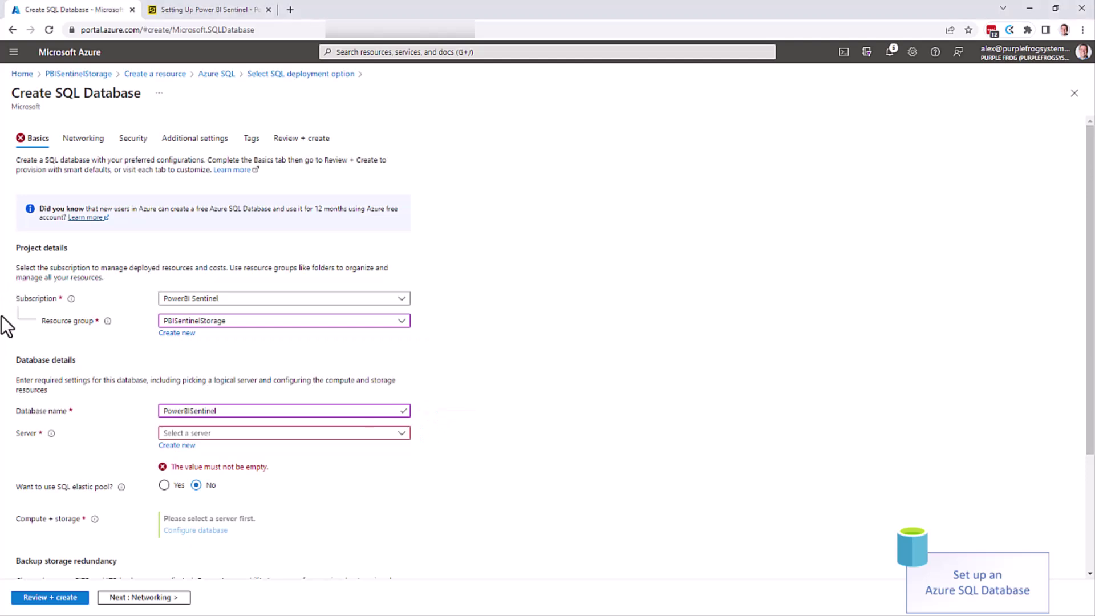
# Create a new pbisentineldemo server in UK West with SQL authentication
pyautogui.click(177, 445)
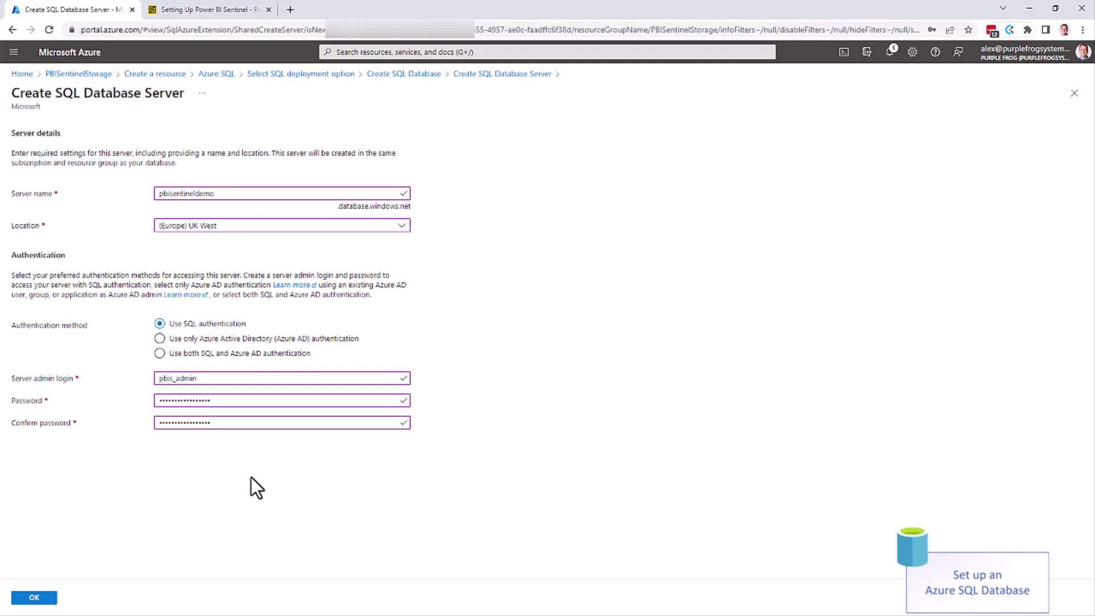
pyautogui.click(35, 597)
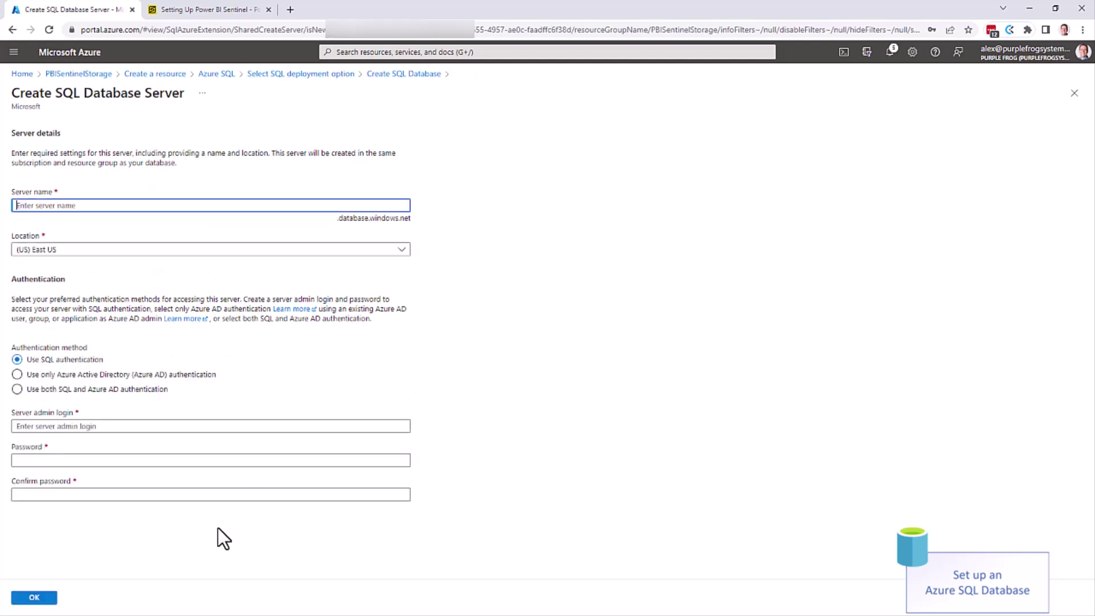
# Switch the database compute to the Standard tier, raise DTUs from 10 to 50, and apply
pyautogui.scroll(-3, 46, 358)
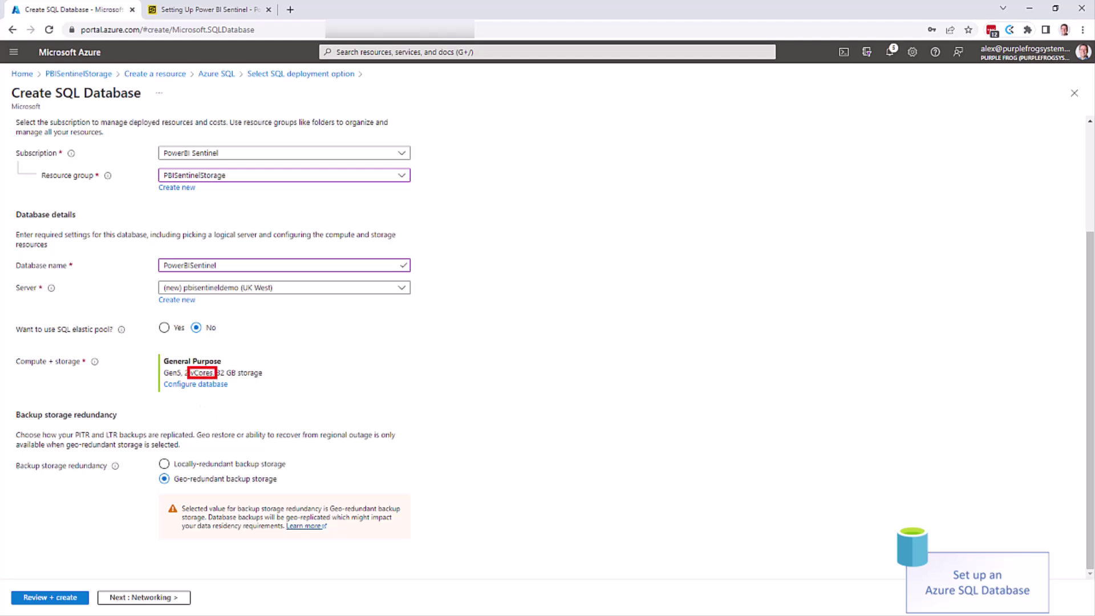
pyautogui.click(202, 385)
pyautogui.click(231, 211)
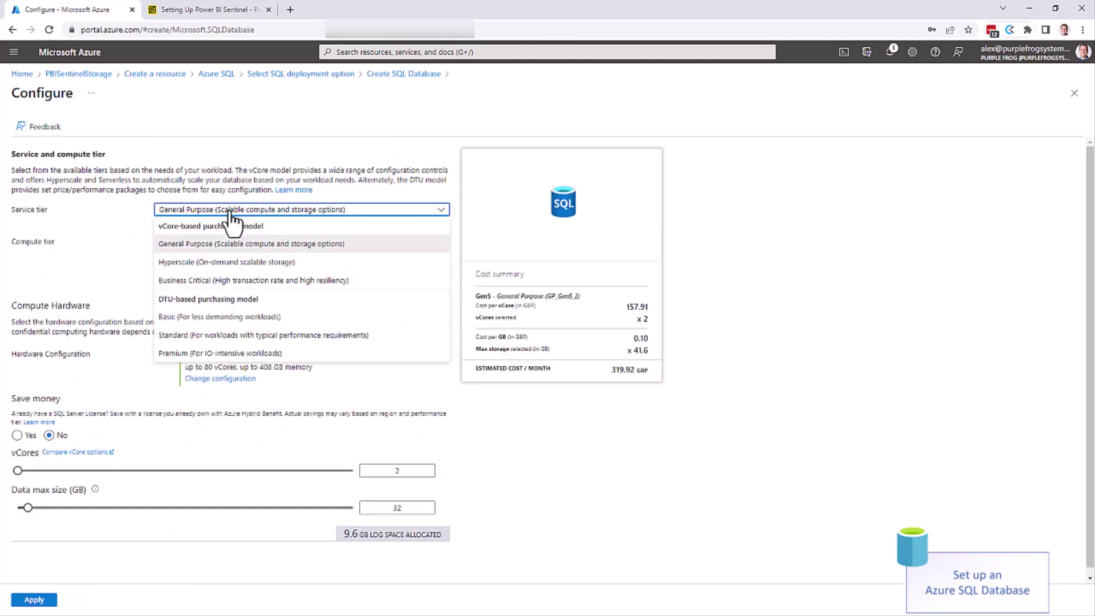
pyautogui.click(194, 336)
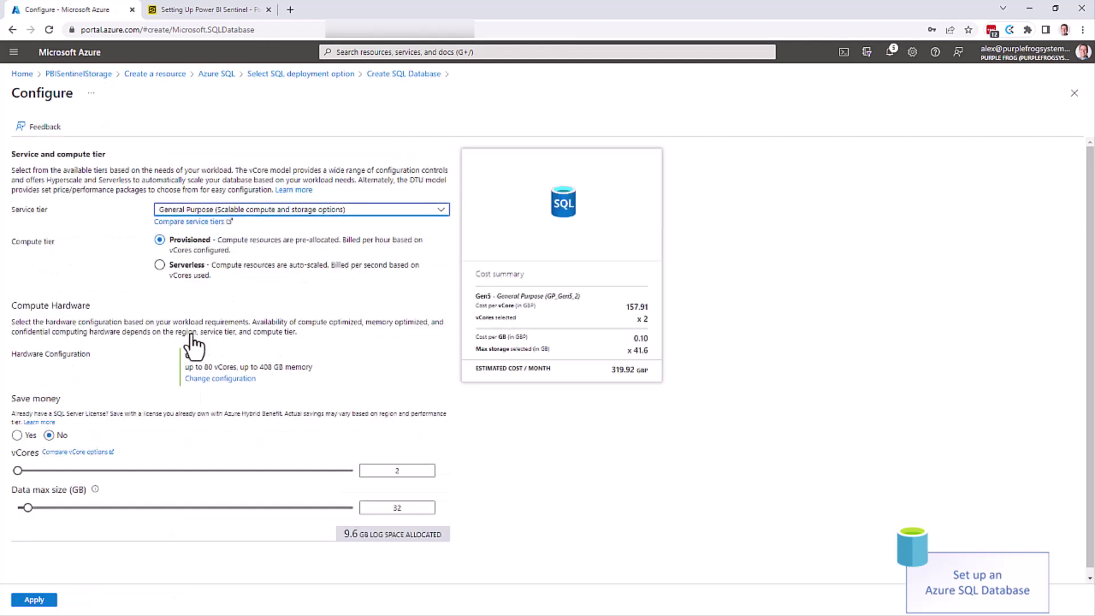
pyautogui.moveTo(18, 265); pyautogui.dragTo(103, 272)
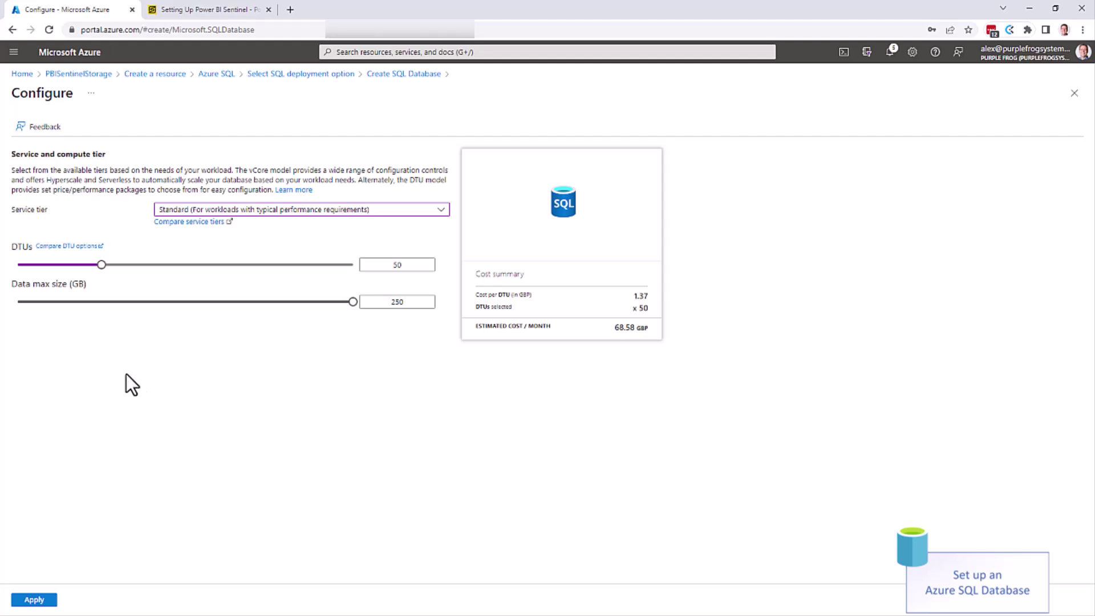
pyautogui.click(37, 600)
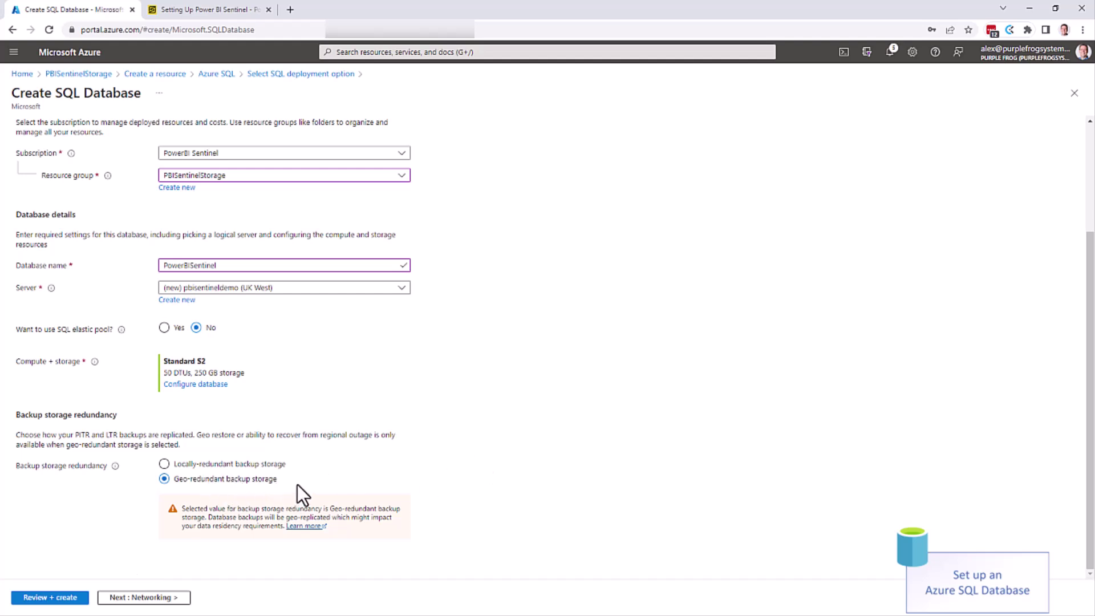
# Choose locally-redundant backup storage, then review and create the PowerBISentinel database
pyautogui.click(210, 465)
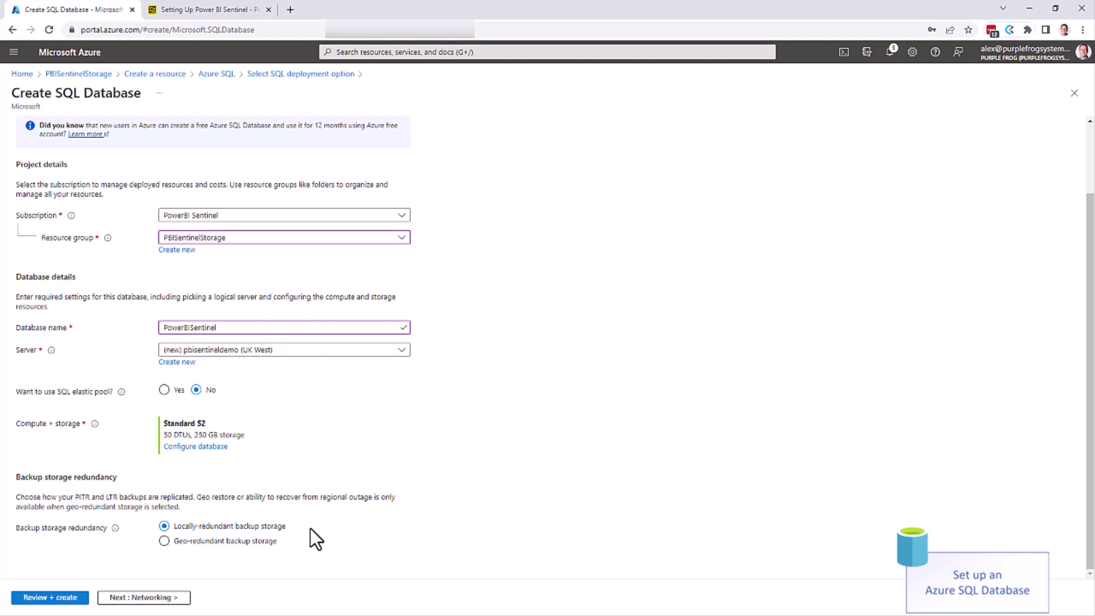
pyautogui.click(57, 597)
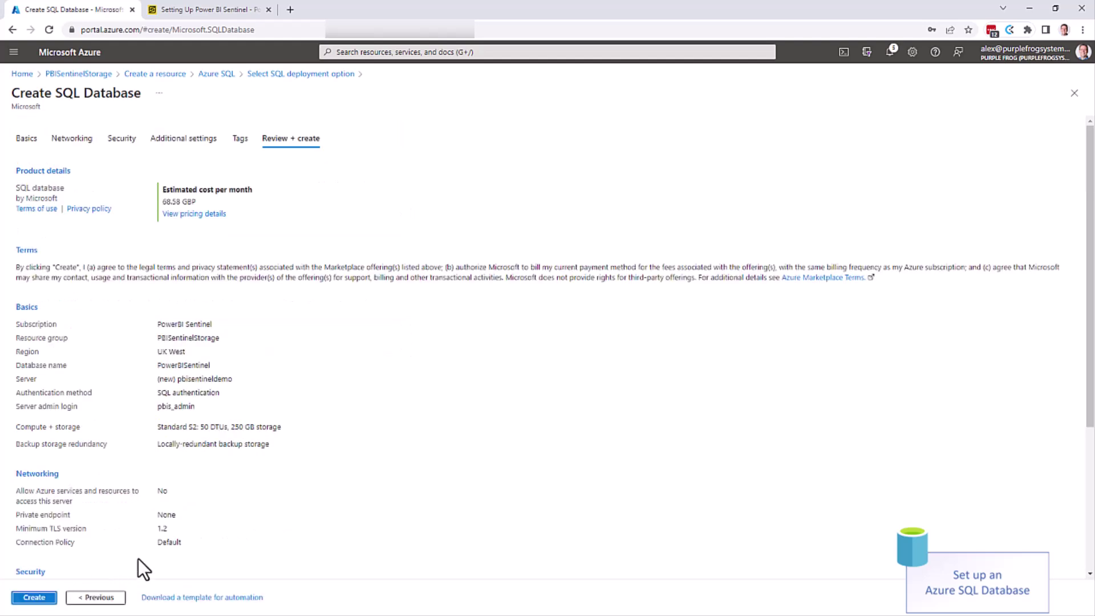
pyautogui.click(47, 597)
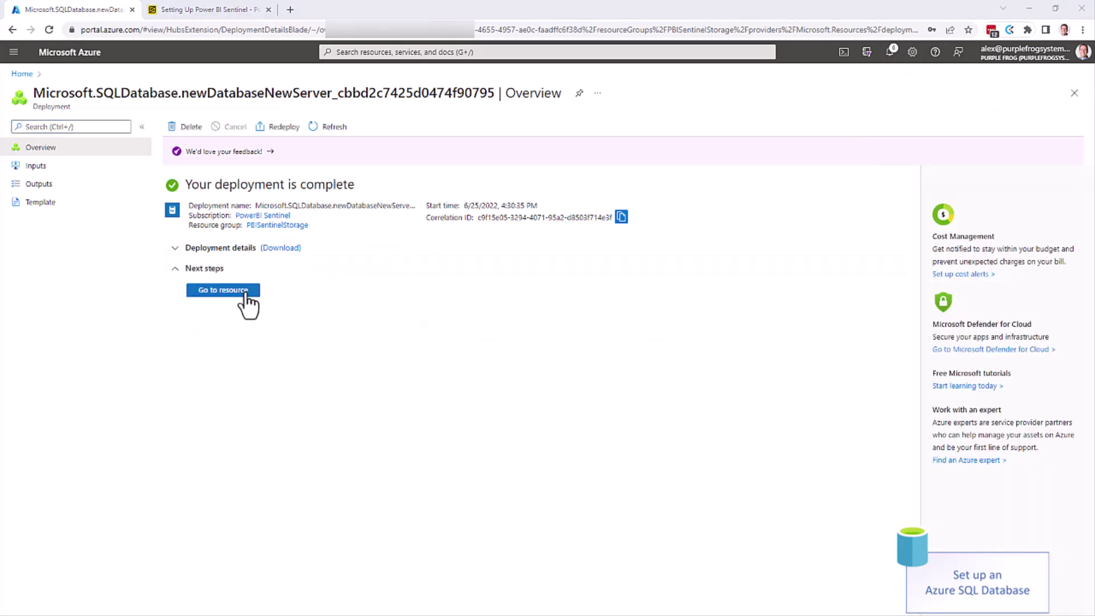
# Go to the deployed PowerBISentinel database and follow its server link to pbisentineldemo
pyautogui.click(229, 291)
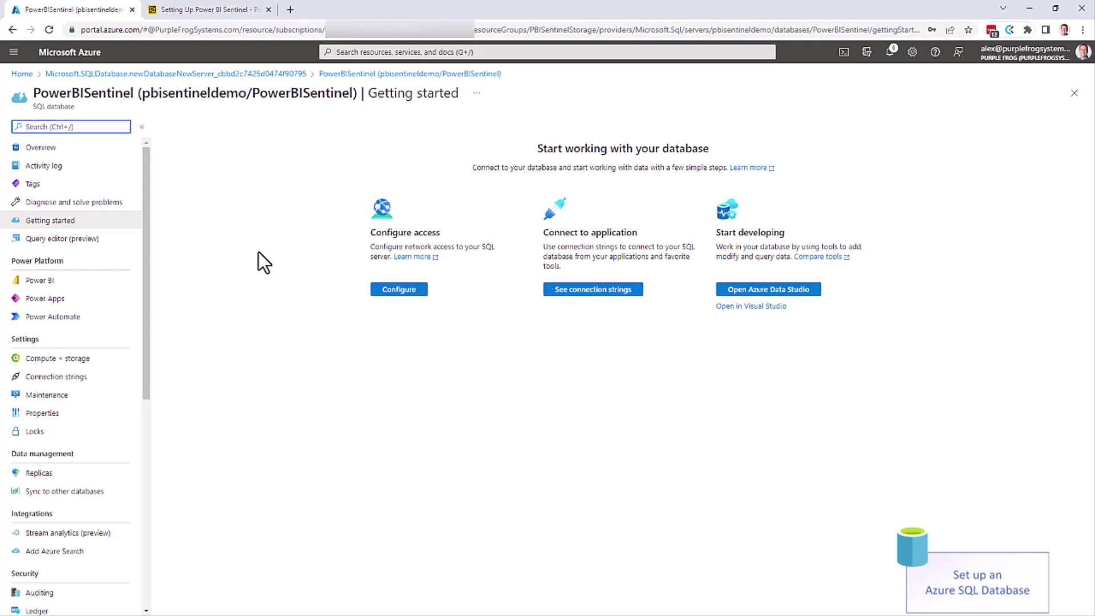
pyautogui.click(44, 148)
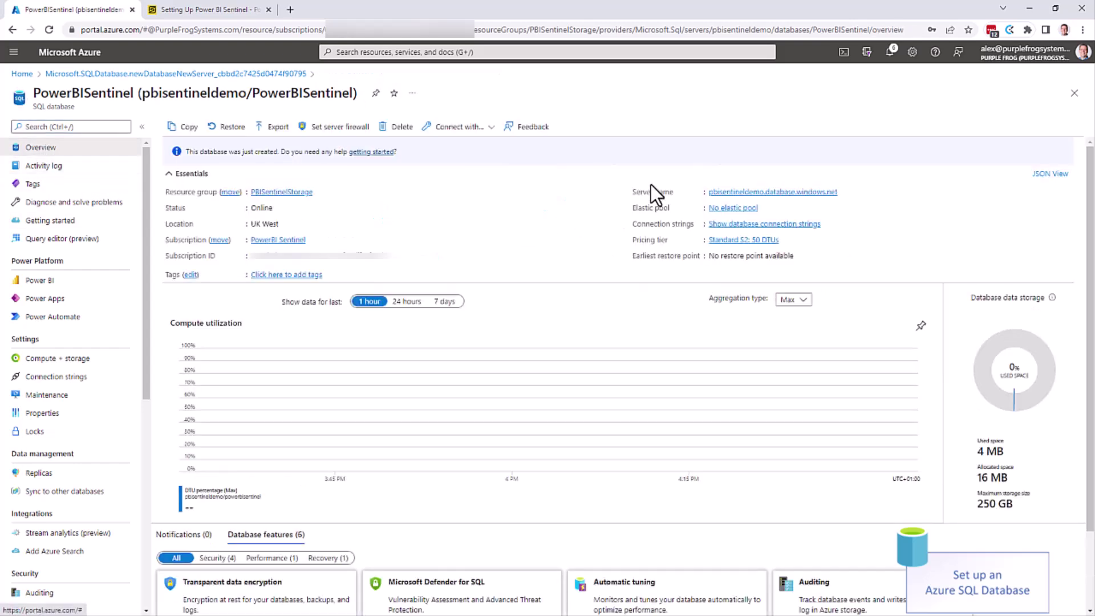
pyautogui.click(747, 193)
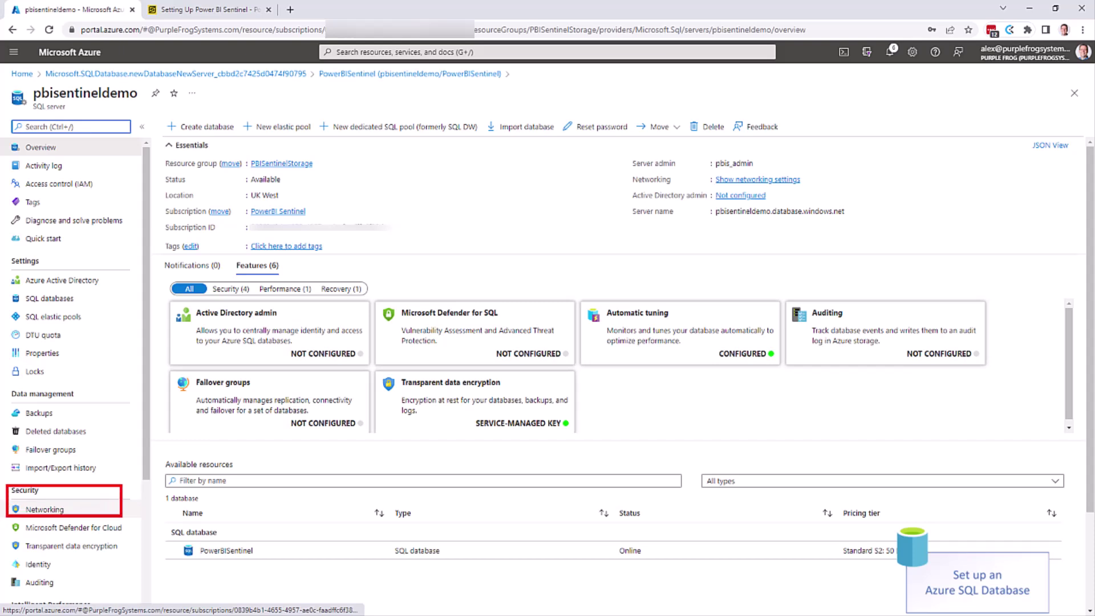
# In server networking, add the client IPv4 address and start a firewall rule named Sentinel1
pyautogui.click(42, 512)
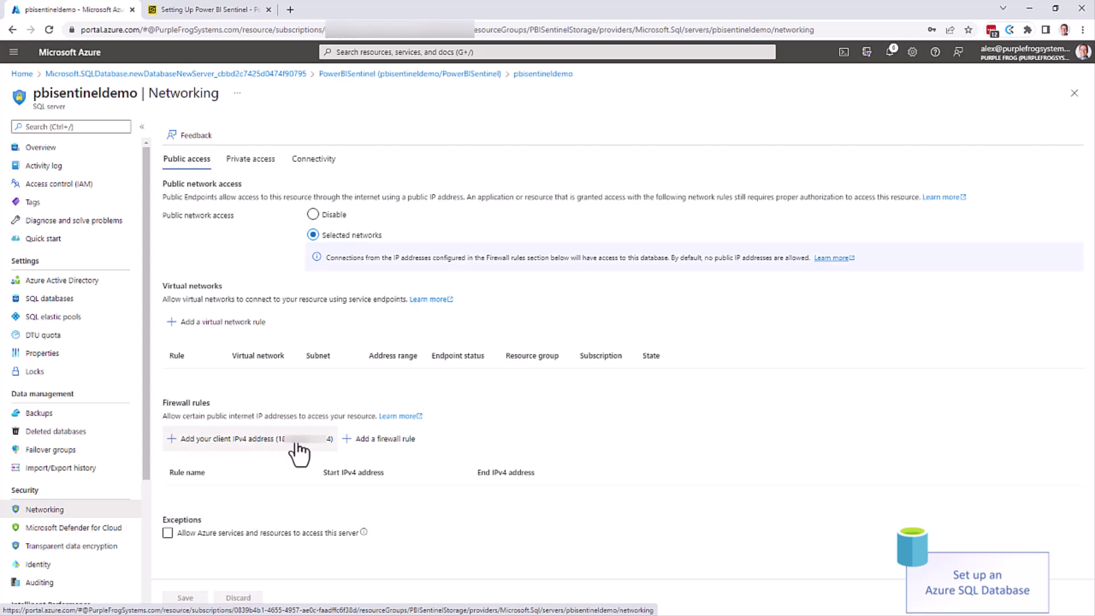
pyautogui.click(230, 439)
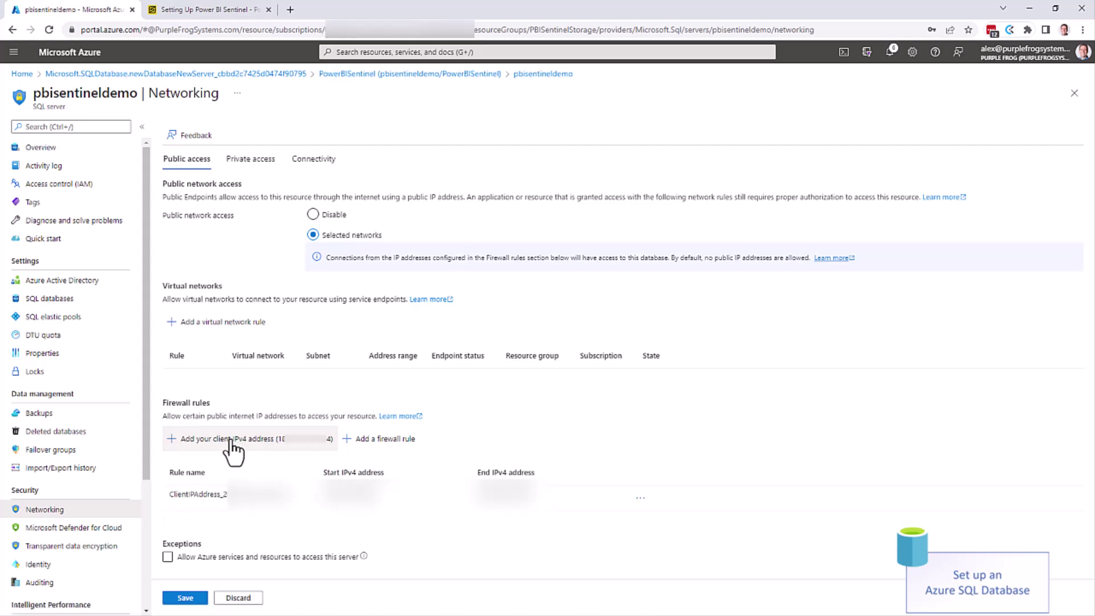
pyautogui.click(396, 441)
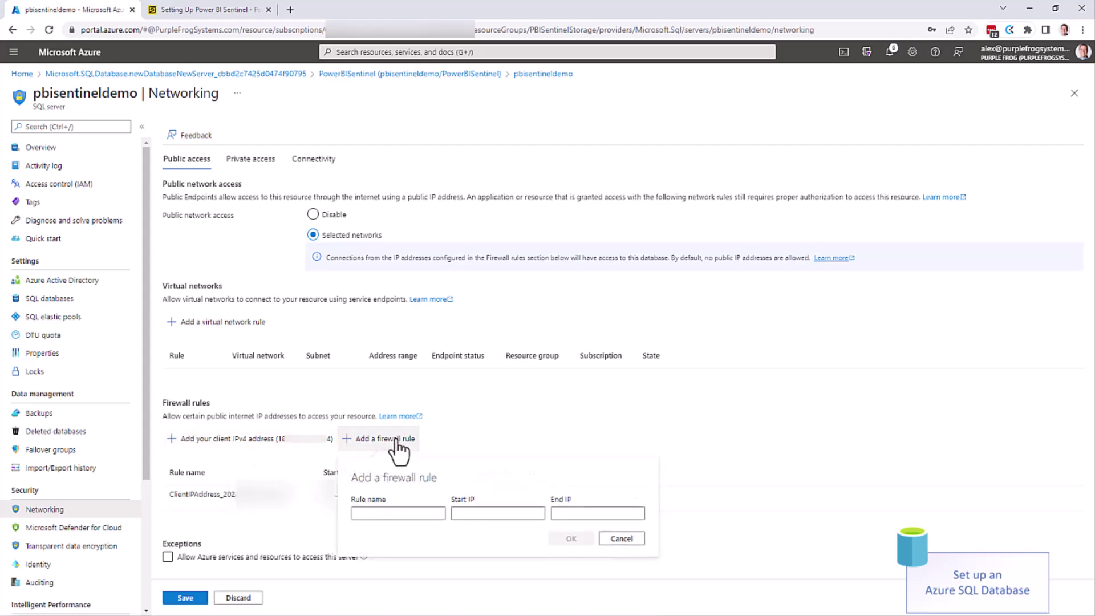
pyautogui.click(400, 511)
pyautogui.write('Sento')
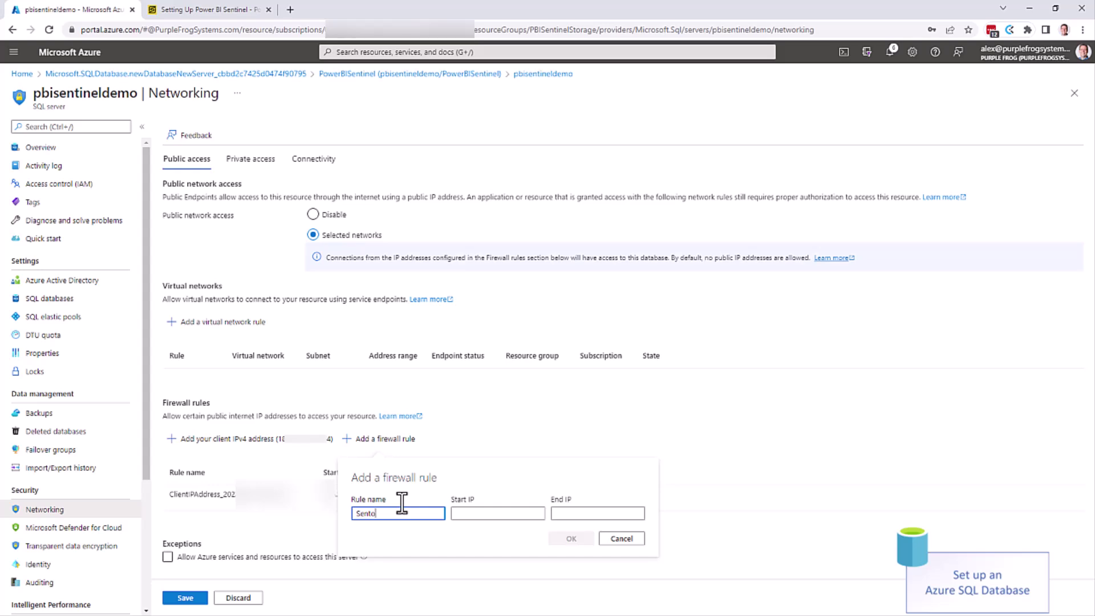
pyautogui.press('BackSpace')
pyautogui.write('inel1')
# Give Sentinel1 the IP 104.43.203.211 copied from the Sentinel documentation and confirm it
pyautogui.click(220, 10)
pyautogui.scroll(-10, 513, 285)
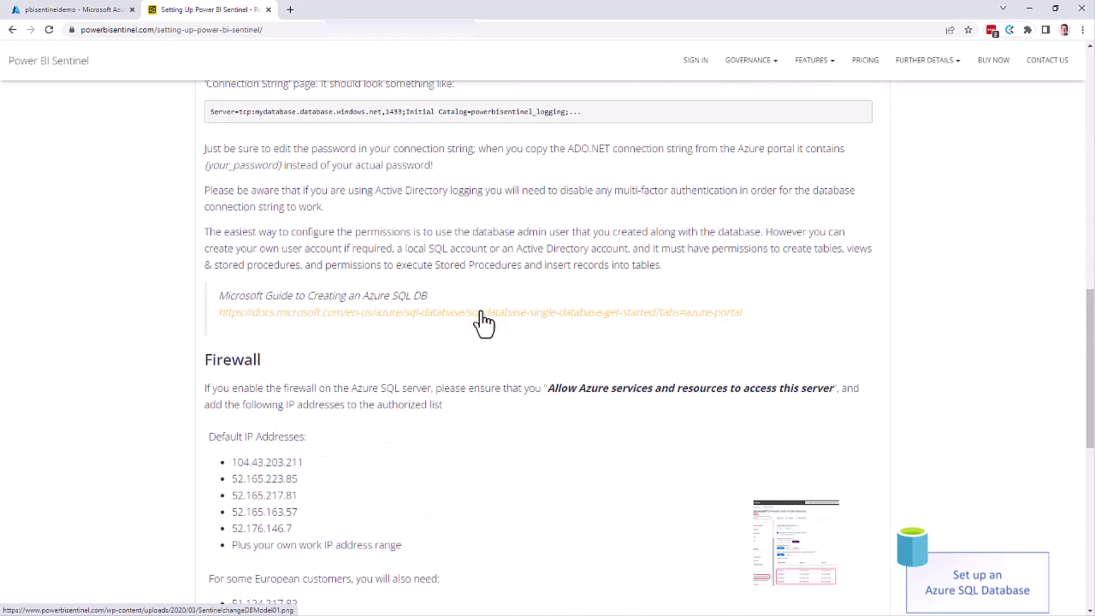
pyautogui.moveTo(311, 304); pyautogui.dragTo(233, 304)
pyautogui.hotkey('ctrl', 'c')
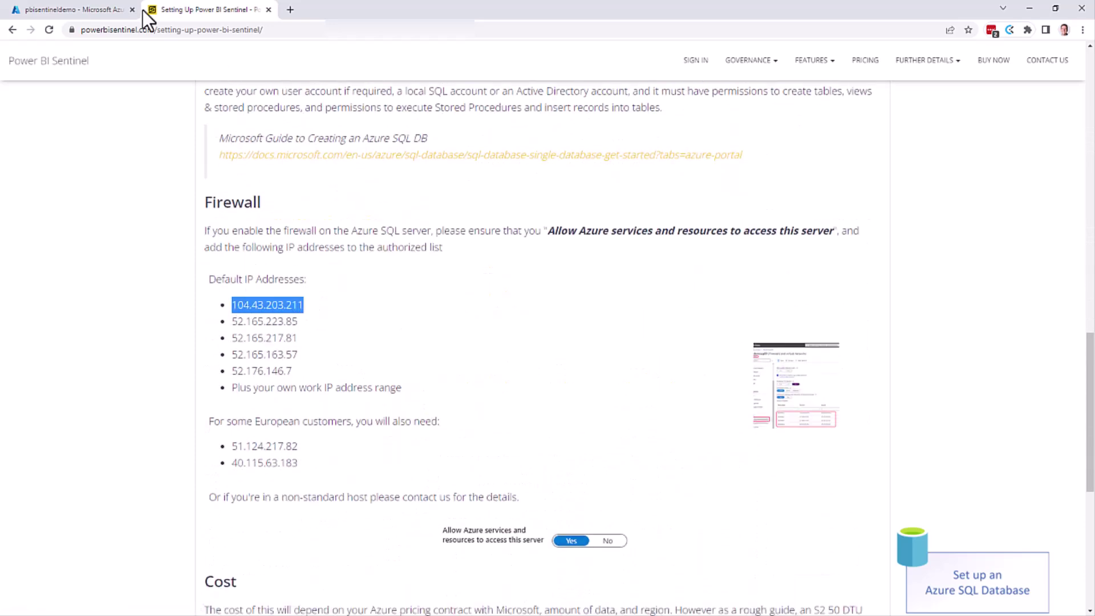
pyautogui.click(50, 10)
pyautogui.click(490, 514)
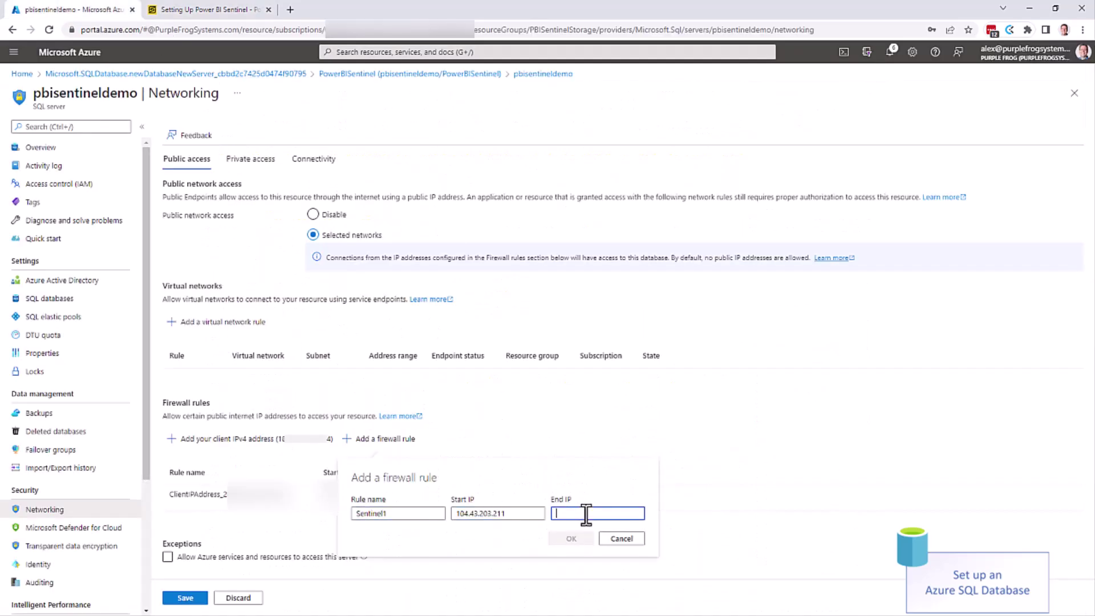
pyautogui.hotkey('ctrl', 'v')
pyautogui.click(571, 538)
# Add firewall rule Sentinel2 with the documented IP 52.165.223.85
pyautogui.click(396, 443)
pyautogui.write('Sentinel2')
pyautogui.press('Tab')
pyautogui.click(216, 9)
pyautogui.moveTo(302, 321); pyautogui.dragTo(234, 320)
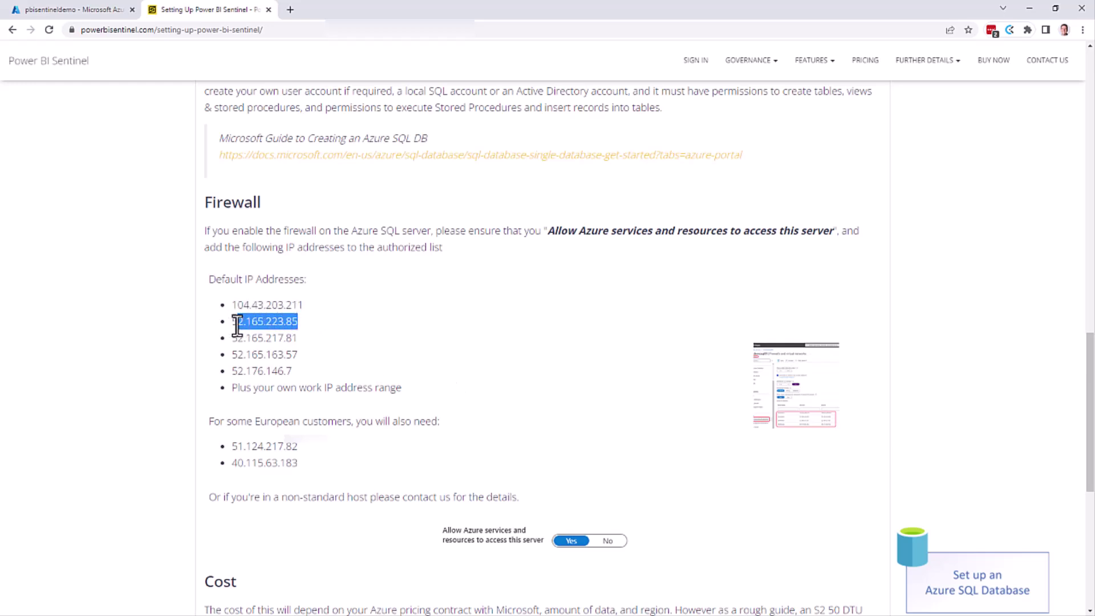
pyautogui.click(79, 12)
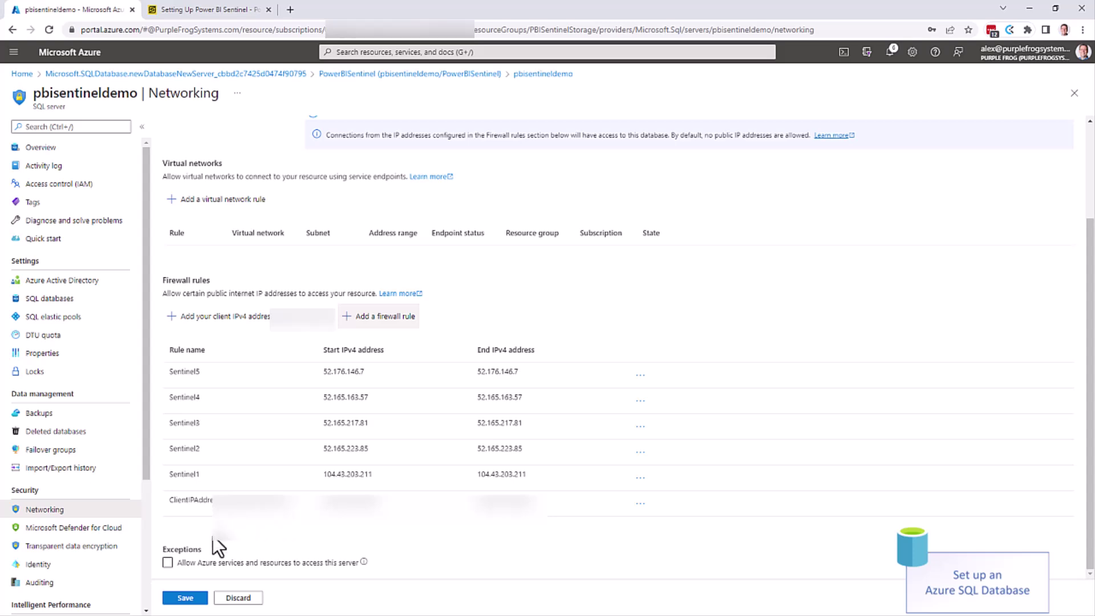
# Allow Azure services access, save the firewall settings, then open PowerBISentinel's connection strings
pyautogui.click(168, 562)
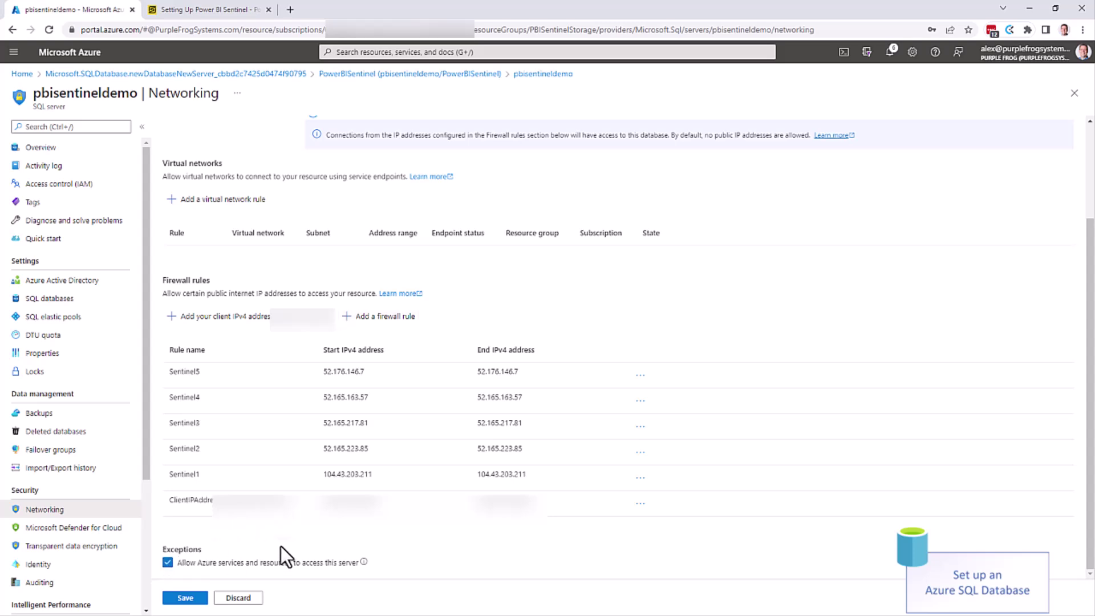
pyautogui.click(184, 597)
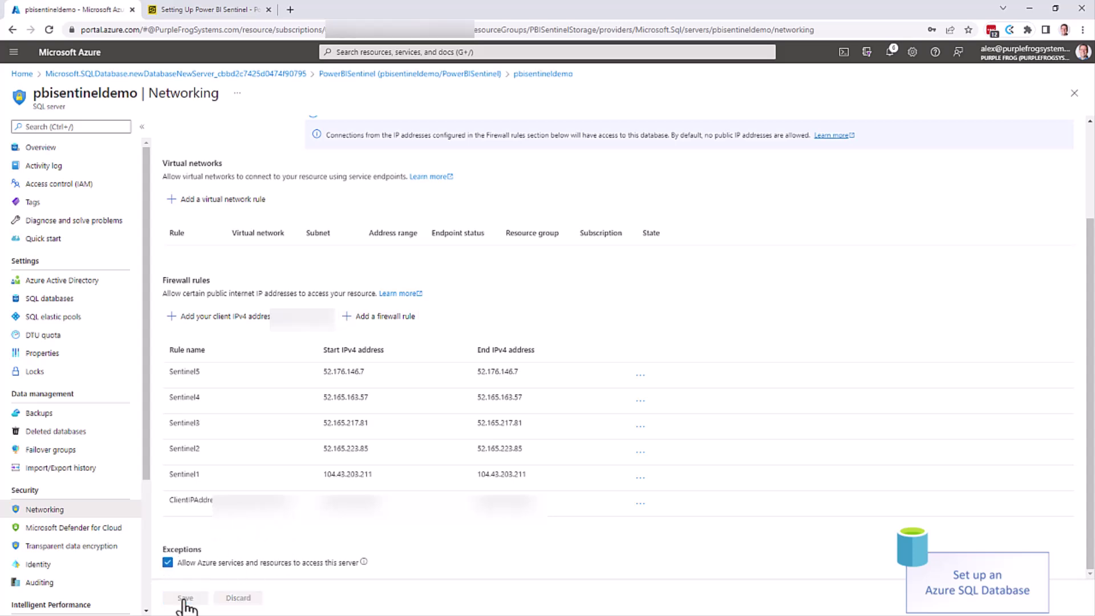
pyautogui.click(49, 299)
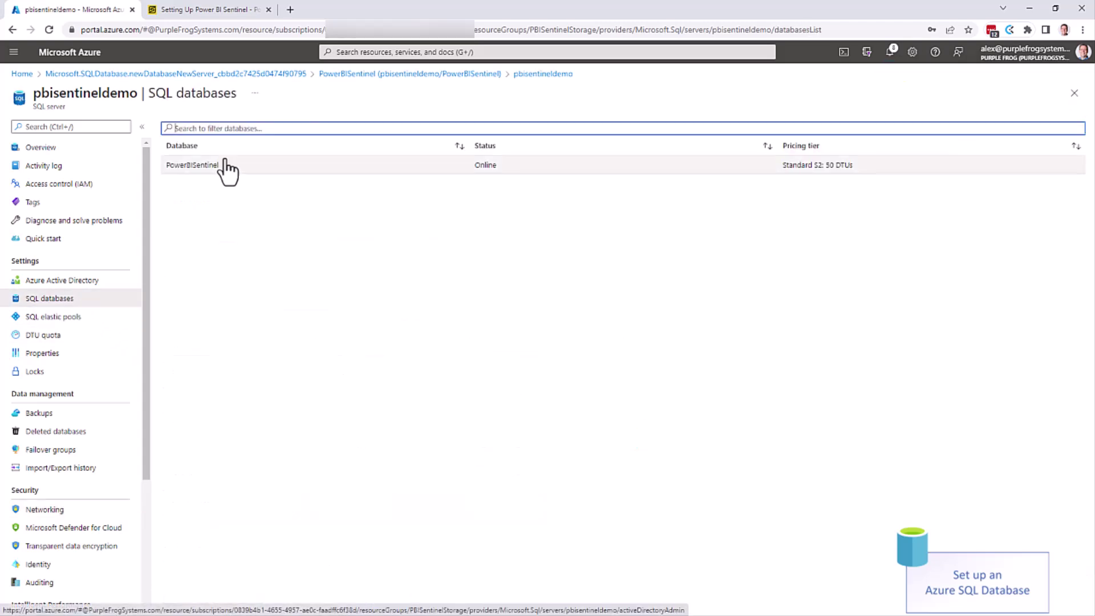
pyautogui.click(197, 165)
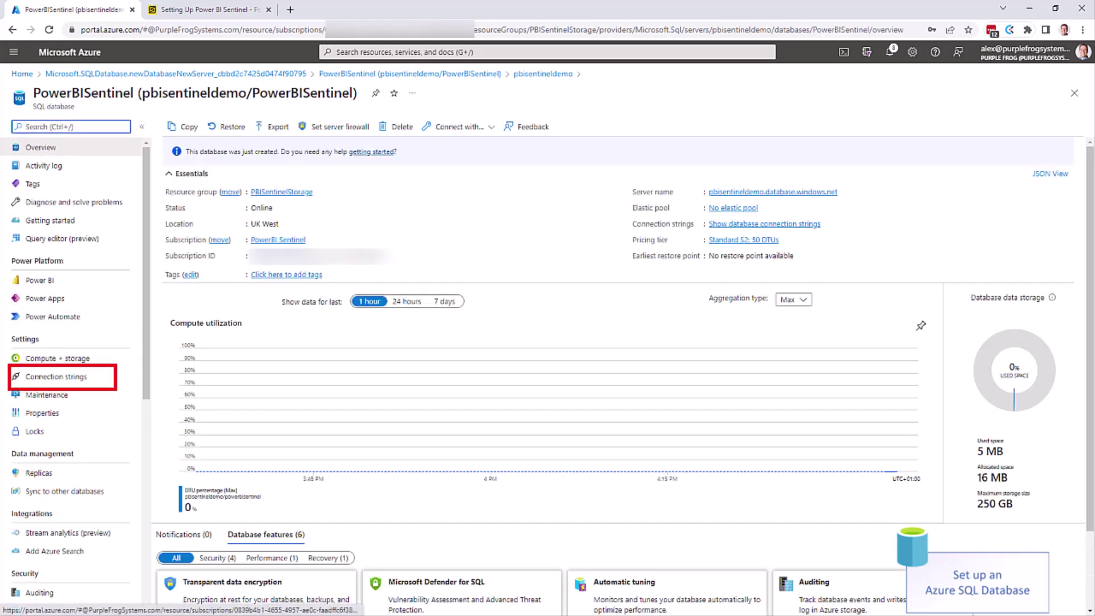
pyautogui.click(57, 378)
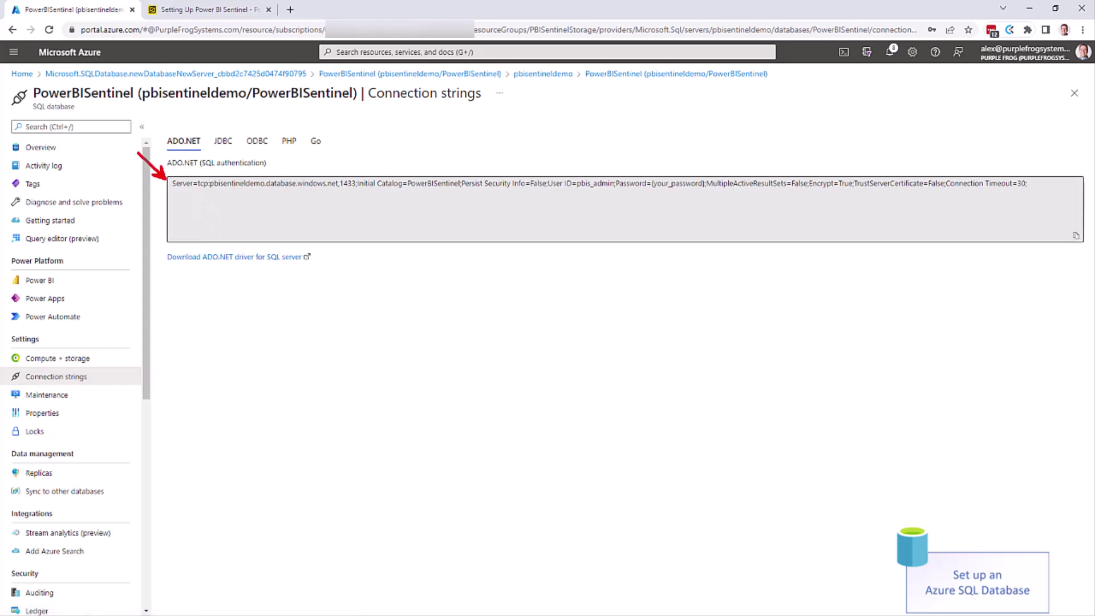
# Copy the PowerBISentinel database's ADO.NET connection string
pyautogui.click(1075, 235)
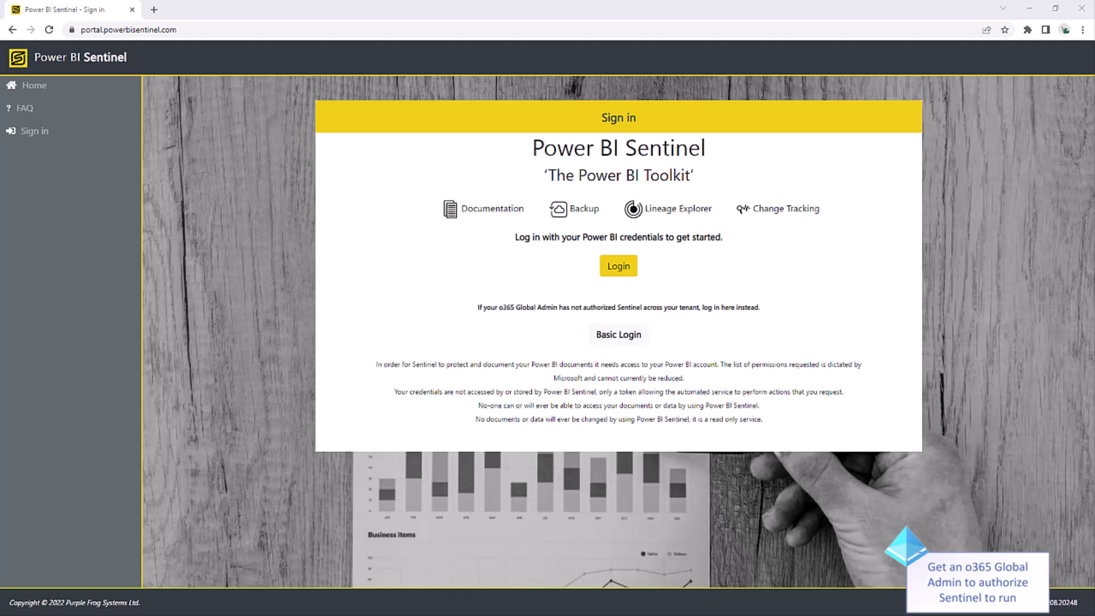
# Log in to Power BI Sentinel and accept its permissions with organisation-wide consent
pyautogui.click(617, 266)
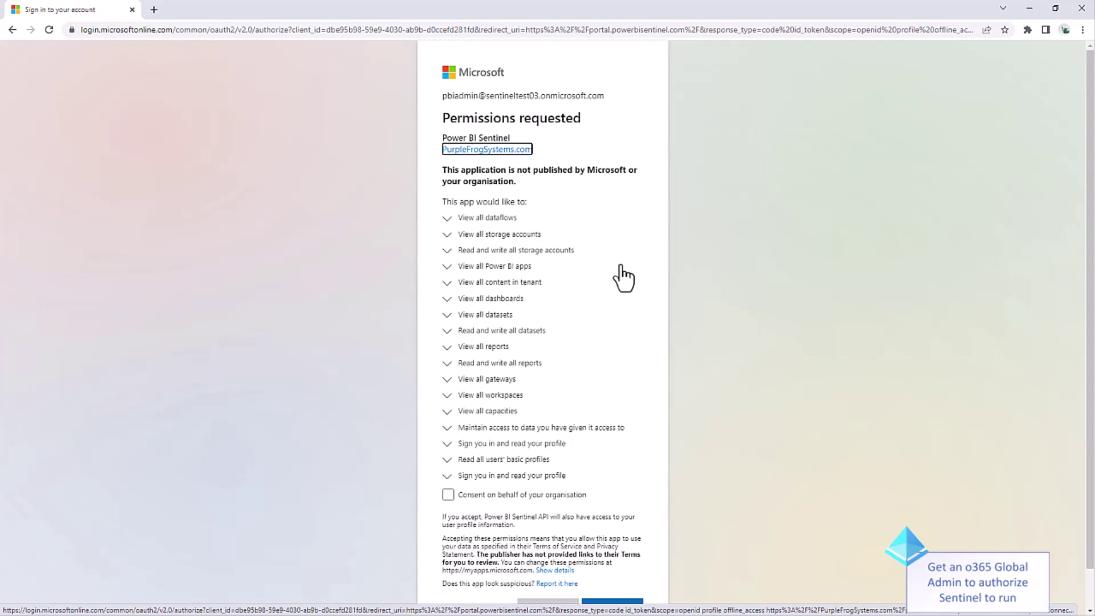
pyautogui.moveTo(425, 482); pyautogui.dragTo(614, 506)
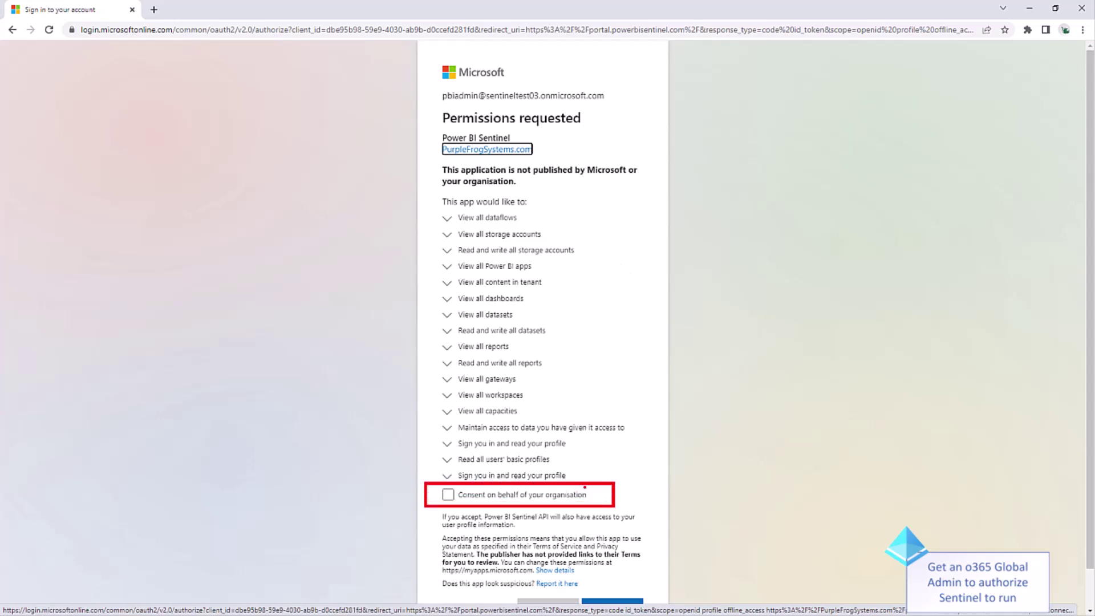
pyautogui.press('Escape')
pyautogui.click(448, 495)
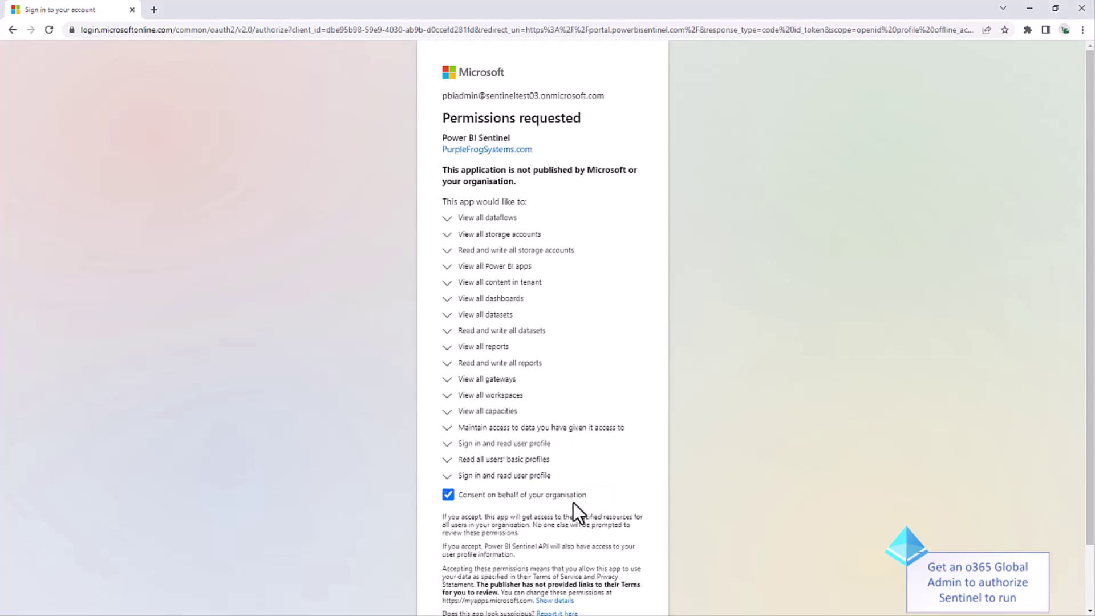
pyautogui.scroll(-1, 573, 501)
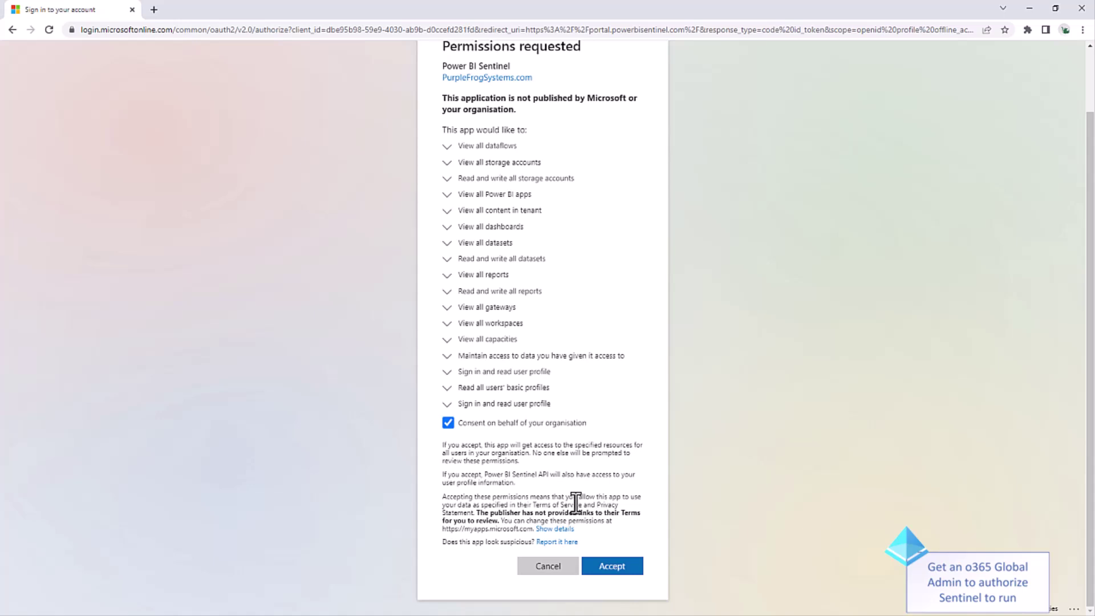
pyautogui.click(620, 567)
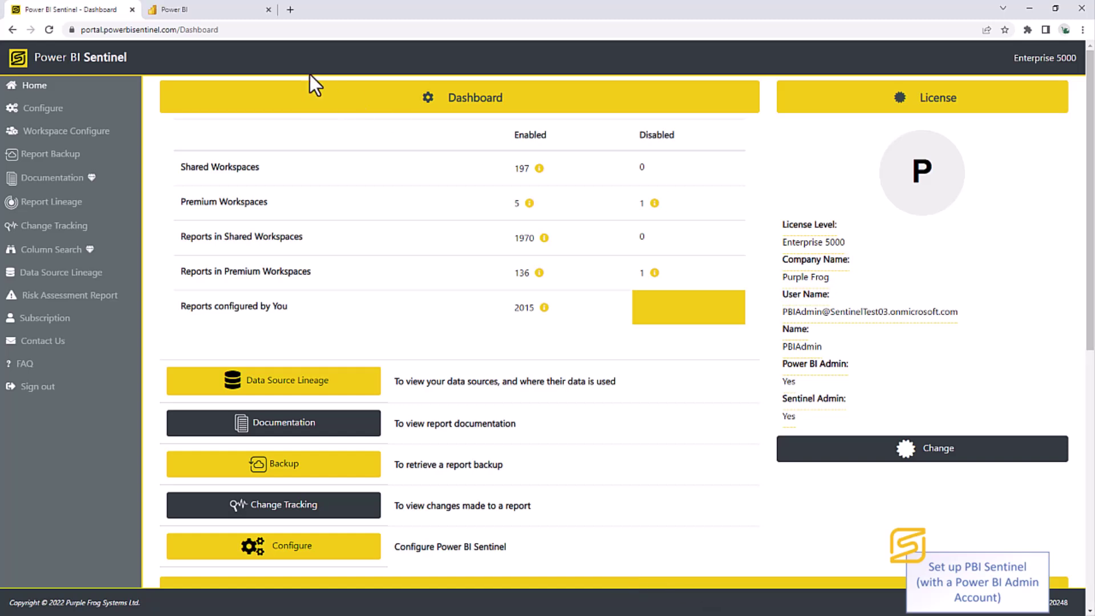
# View Usage metrics in the Power BI Admin portal, discarding pending changes, then return to Sentinel
pyautogui.click(189, 8)
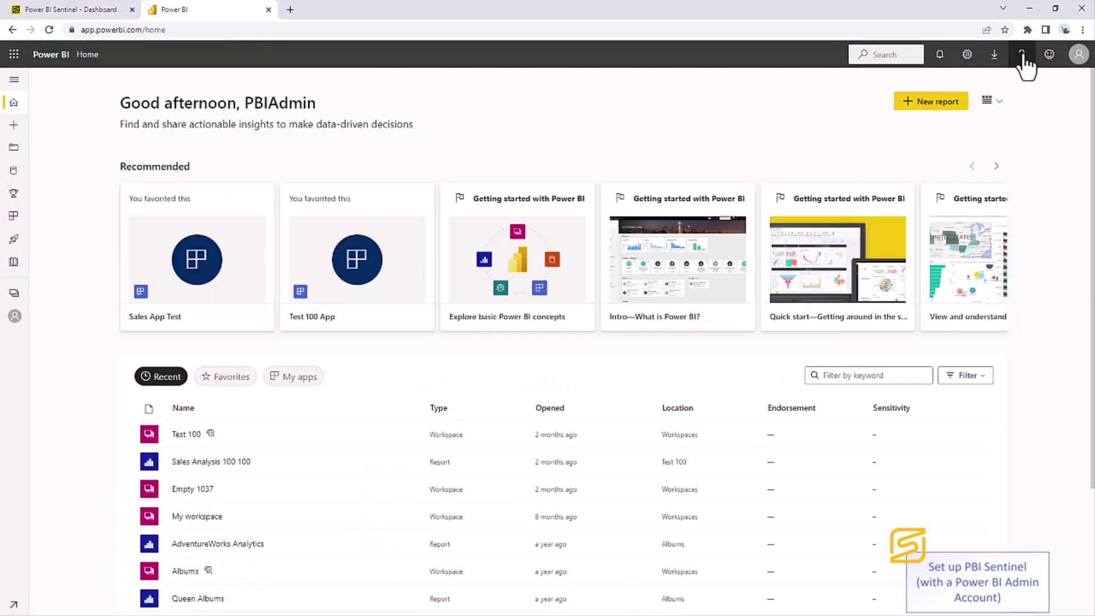
pyautogui.click(966, 54)
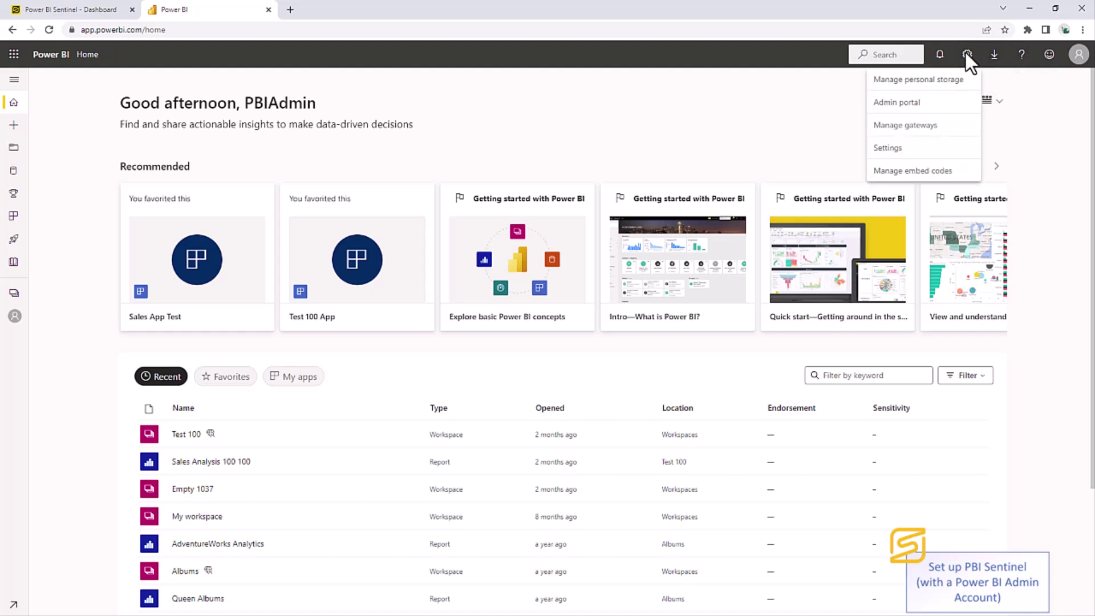
pyautogui.click(898, 103)
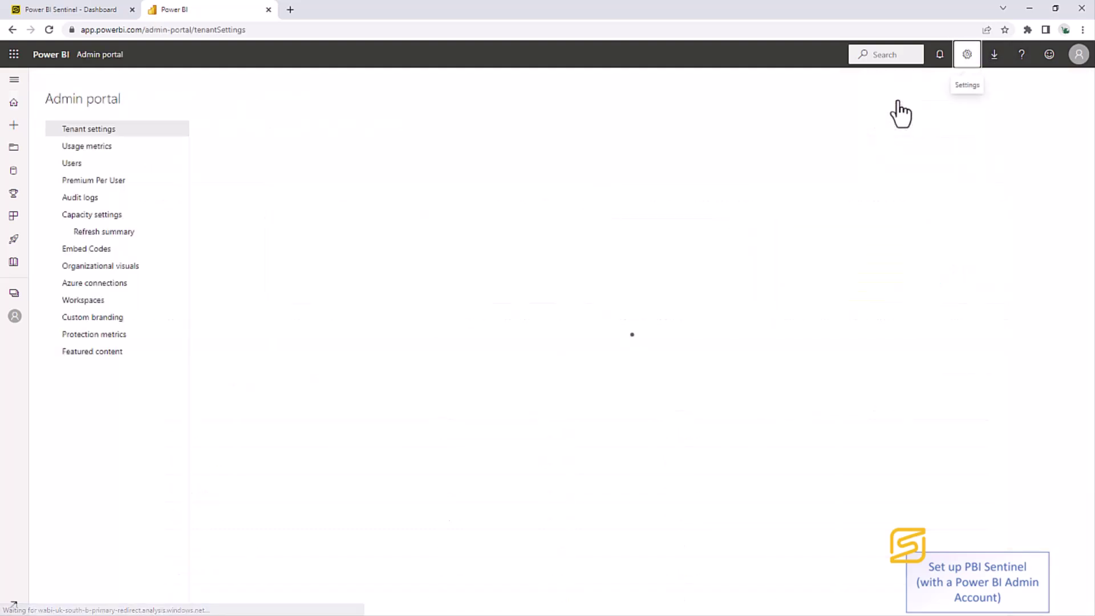
pyautogui.click(81, 149)
pyautogui.click(637, 348)
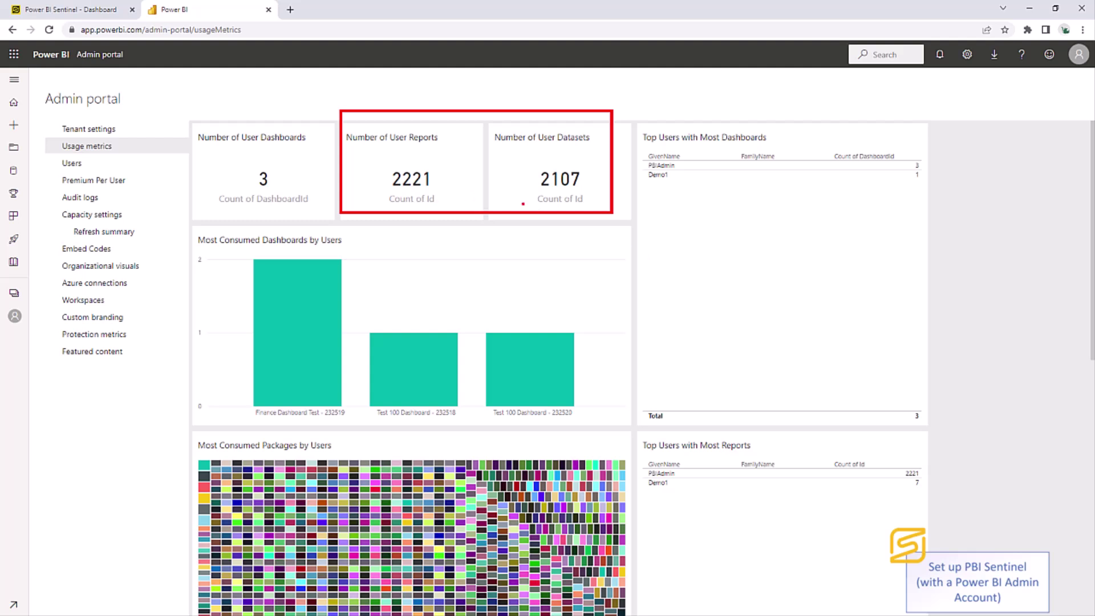
pyautogui.click(83, 15)
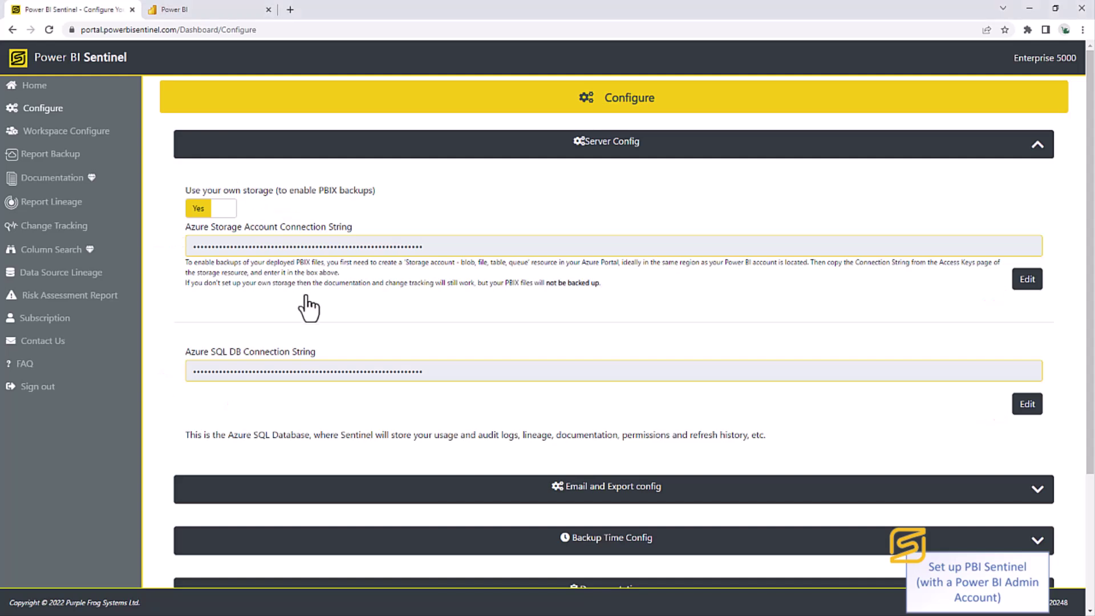
# Expand Sentinel Preview Features below Server Config to confirm Enable ABF backups is No
pyautogui.scroll(-2, 306, 298)
pyautogui.scroll(-2, 306, 297)
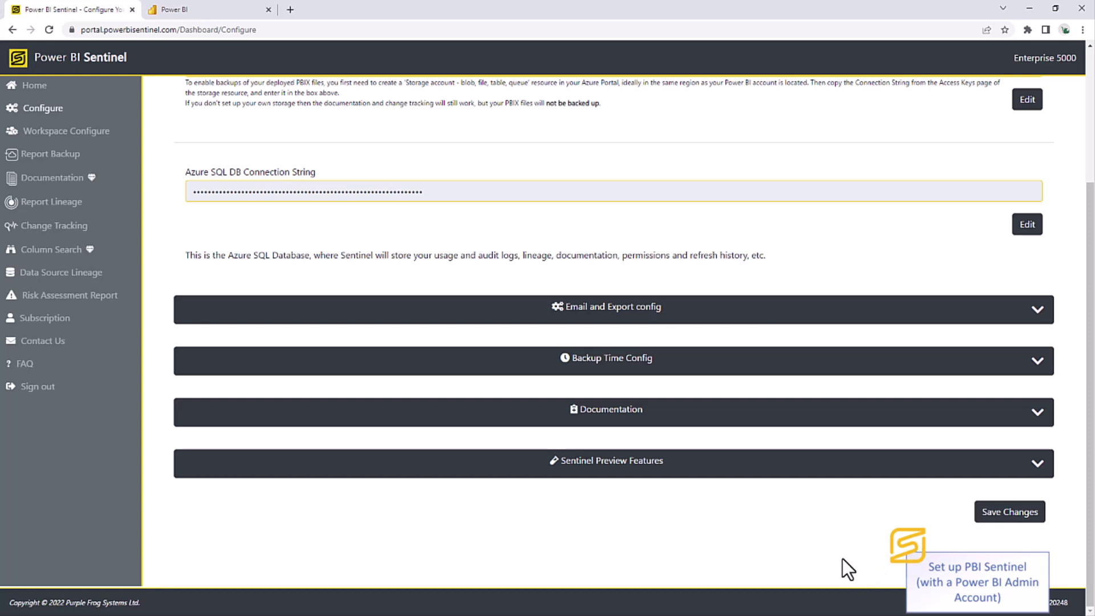
pyautogui.click(670, 469)
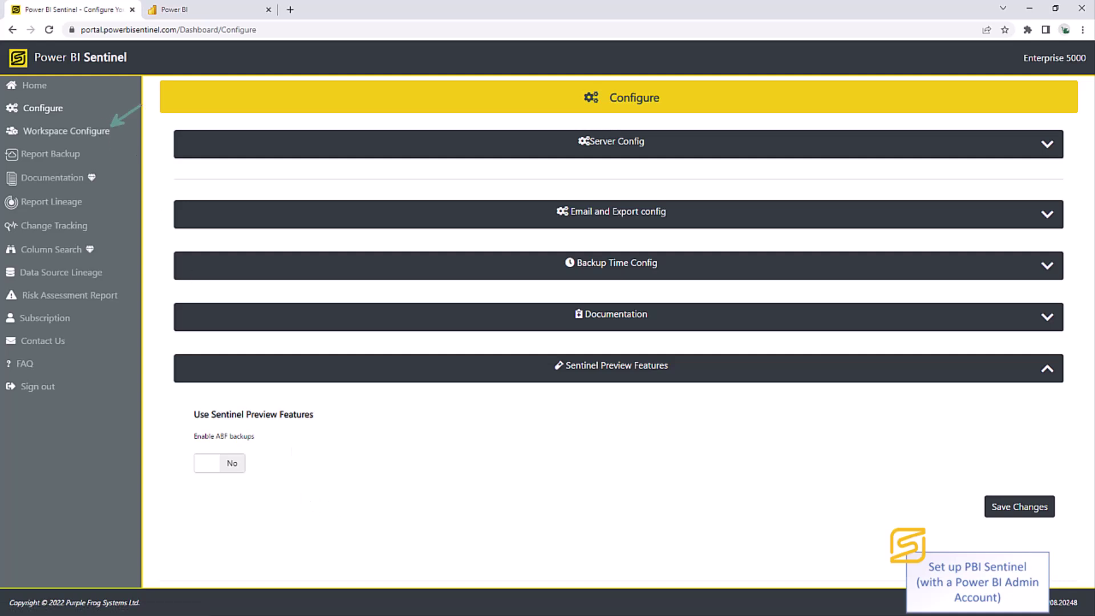
# Open Workspace Configure, expand the Albums workspace, and leave its group schedule on Daily
pyautogui.click(94, 135)
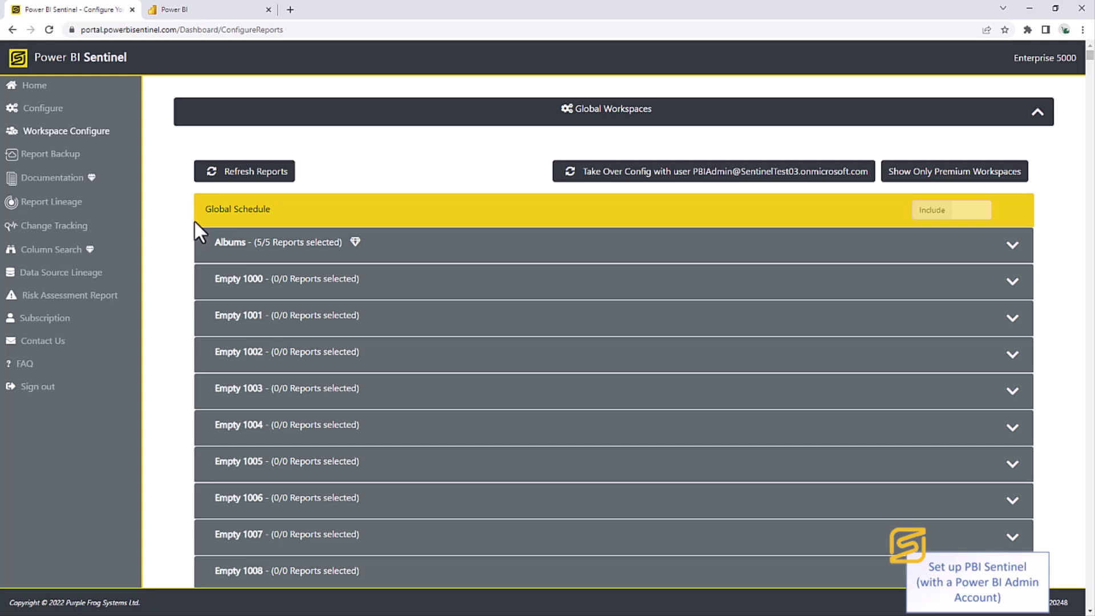
pyautogui.click(409, 249)
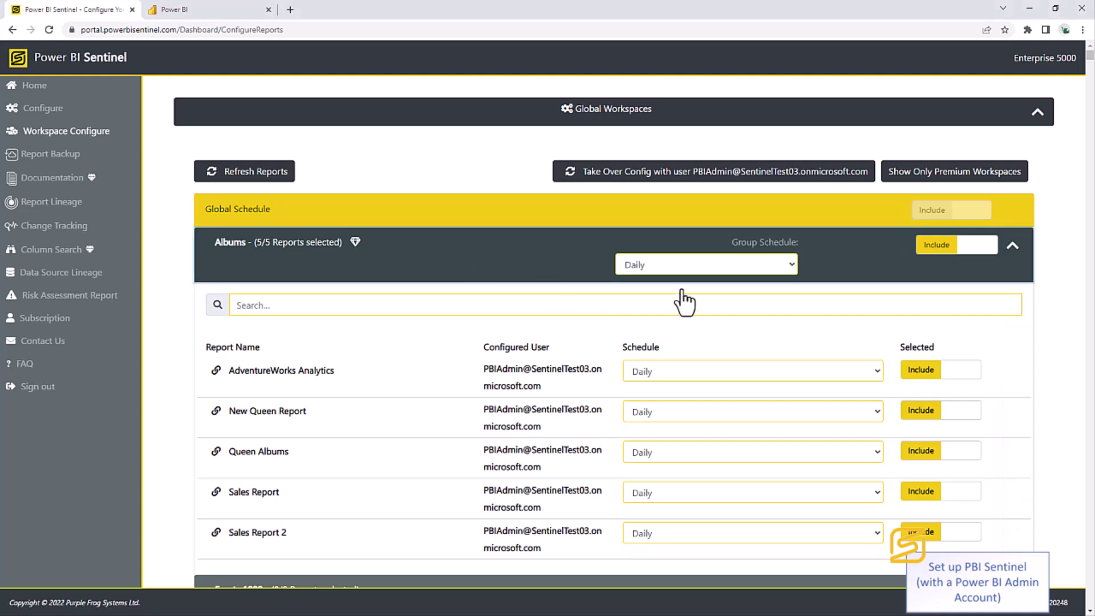
pyautogui.click(726, 269)
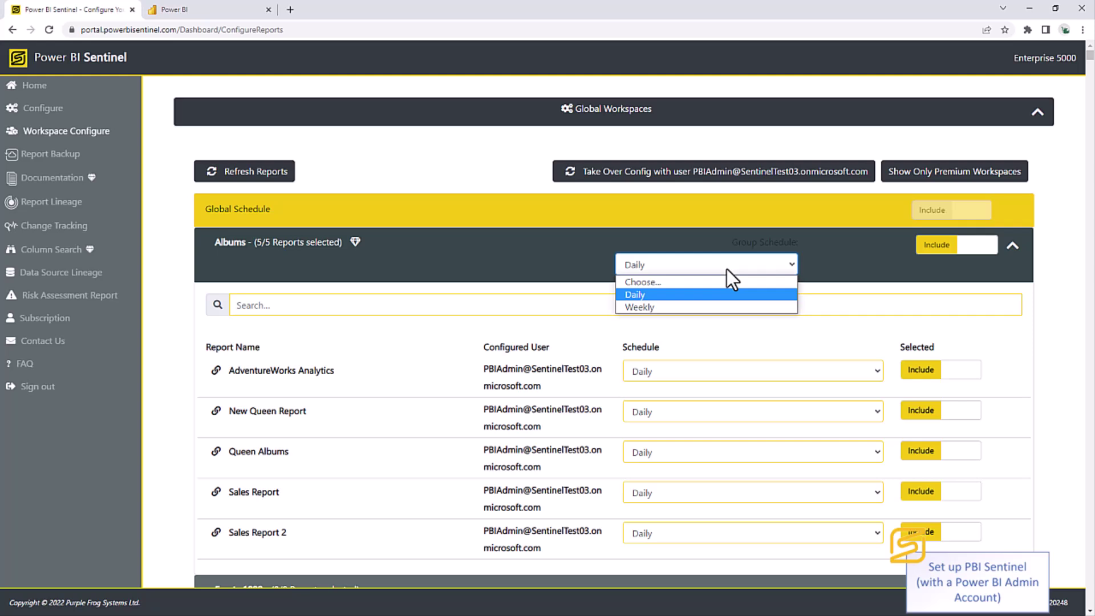
pyautogui.click(727, 268)
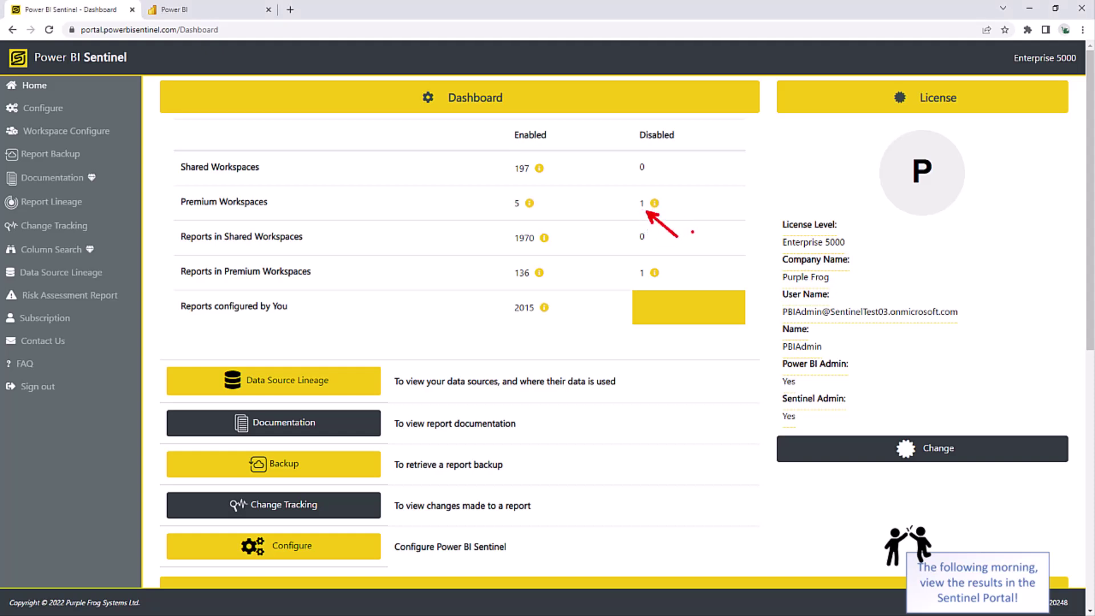
pyautogui.click(655, 204)
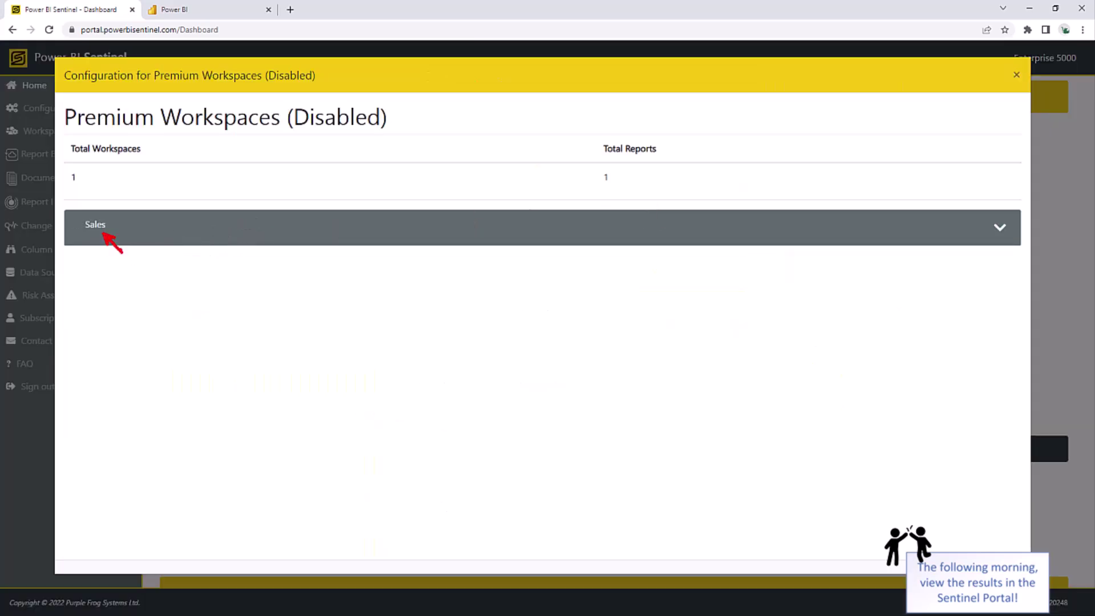
pyautogui.click(1016, 74)
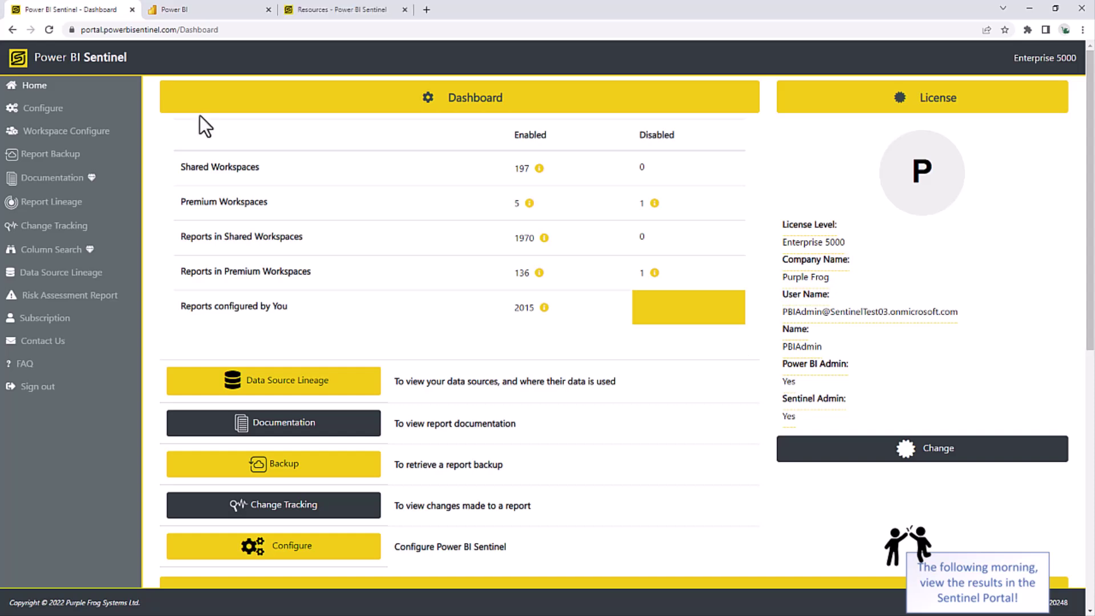
# Browse the Sentinel Resources page's Usage/Audit Log Power BI template download and setup notes
pyautogui.click(354, 9)
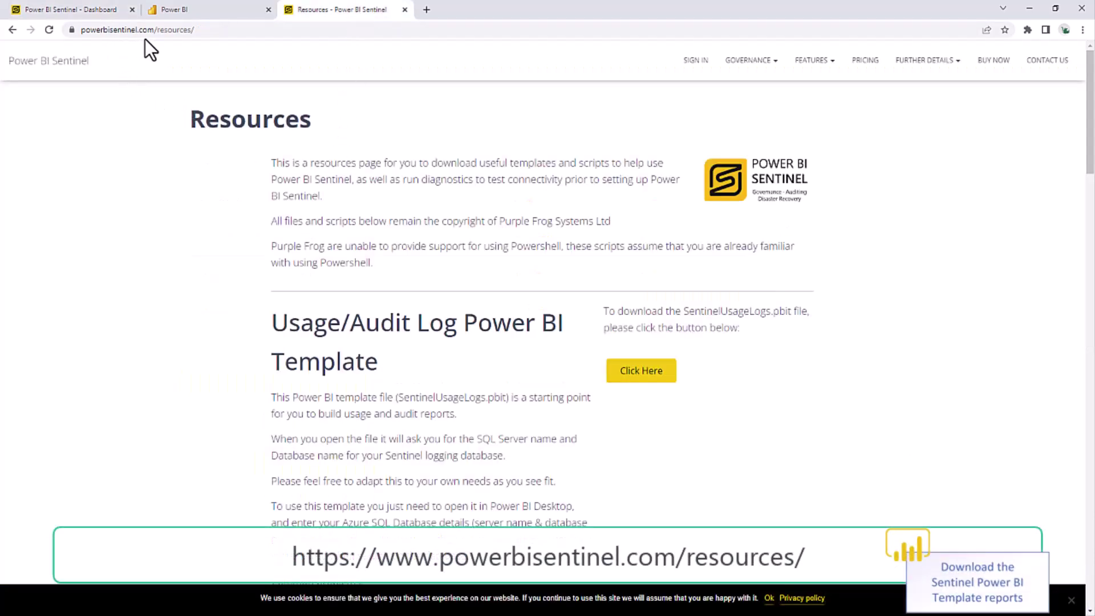
pyautogui.scroll(-3, 462, 285)
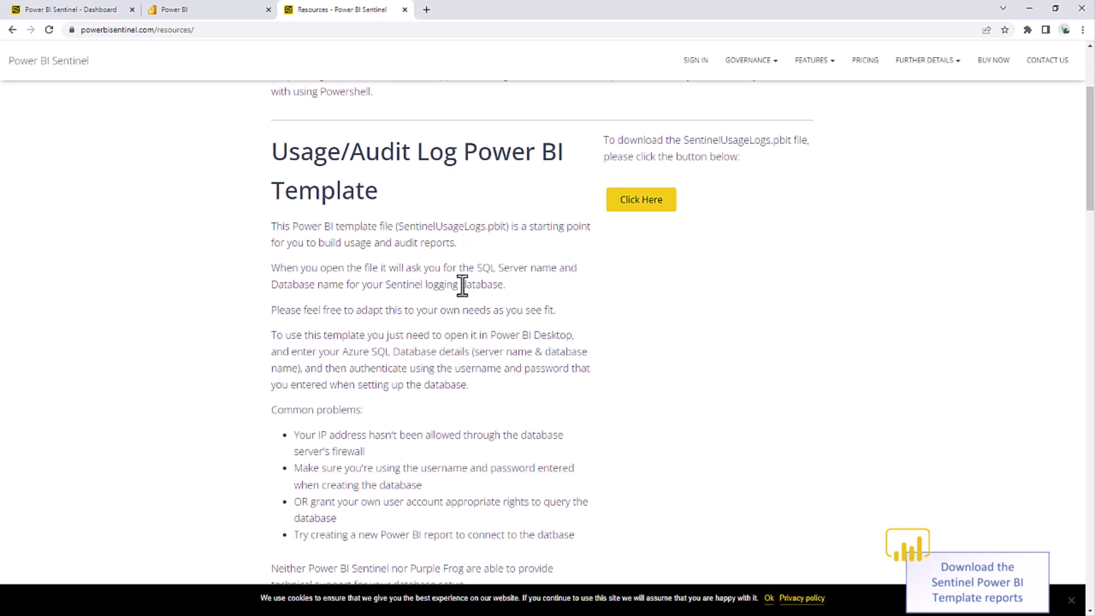
pyautogui.scroll(-8, 477, 302)
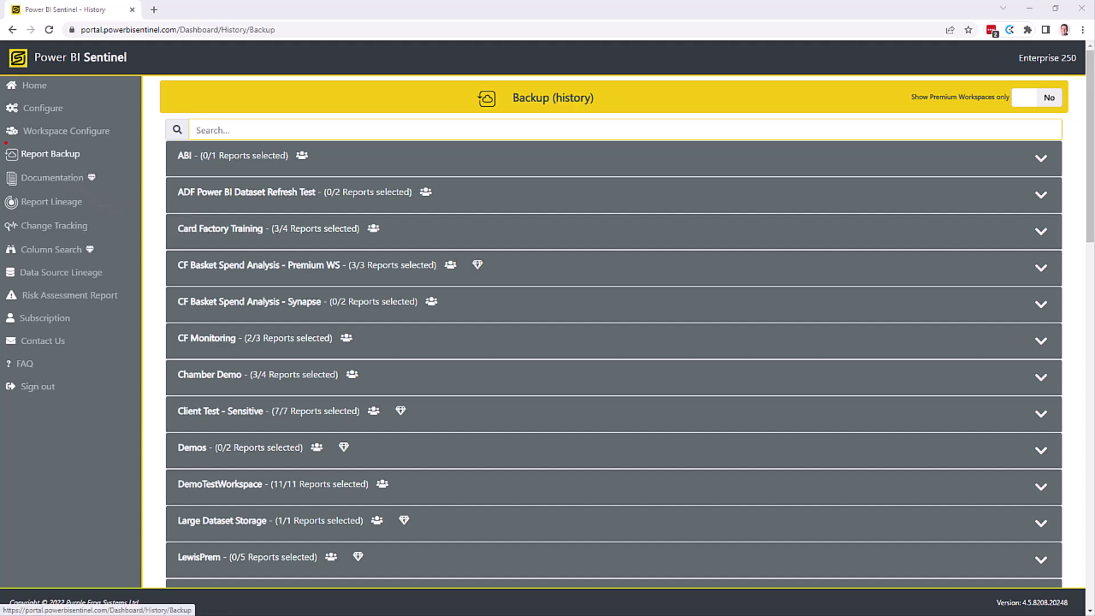
# Under Report Backup, search 'emb' and open the shark report's history in PFEmbeddedTest
pyautogui.click(62, 159)
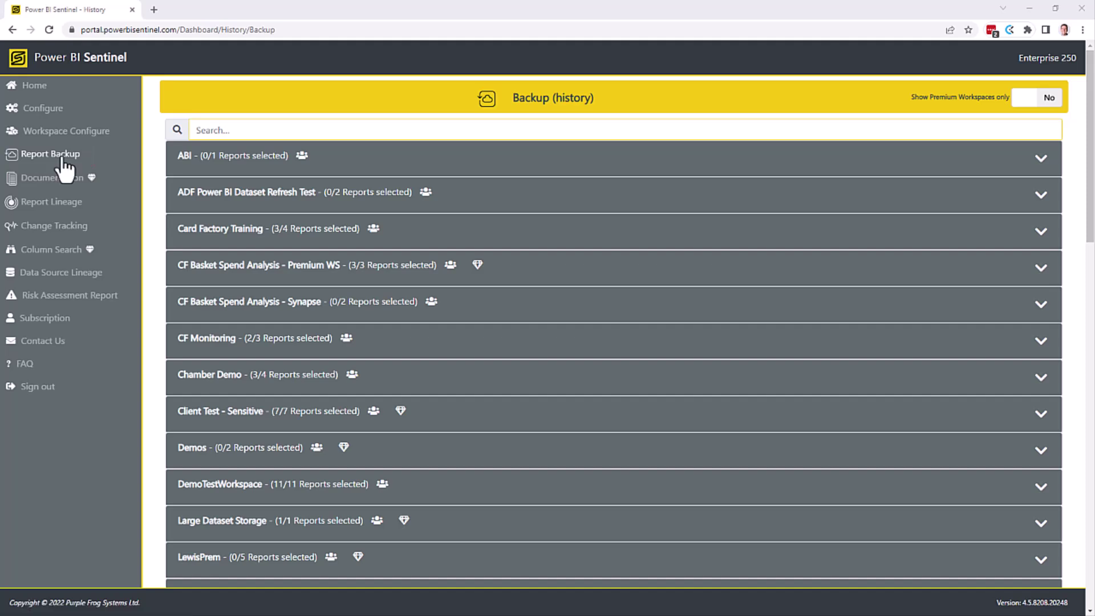
pyautogui.click(238, 131)
pyautogui.write('emb')
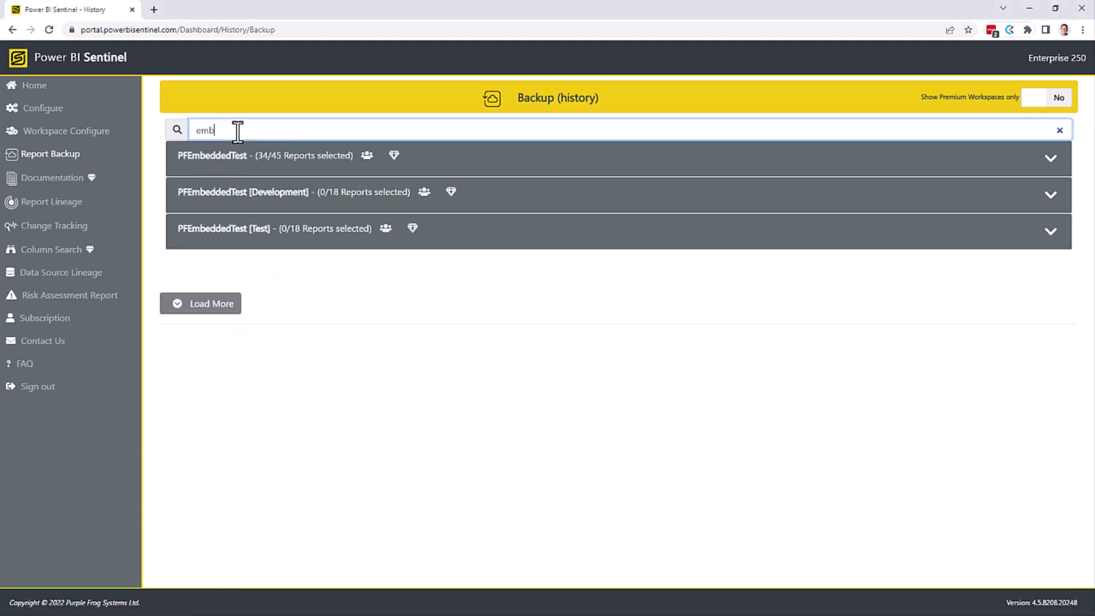
pyautogui.click(236, 165)
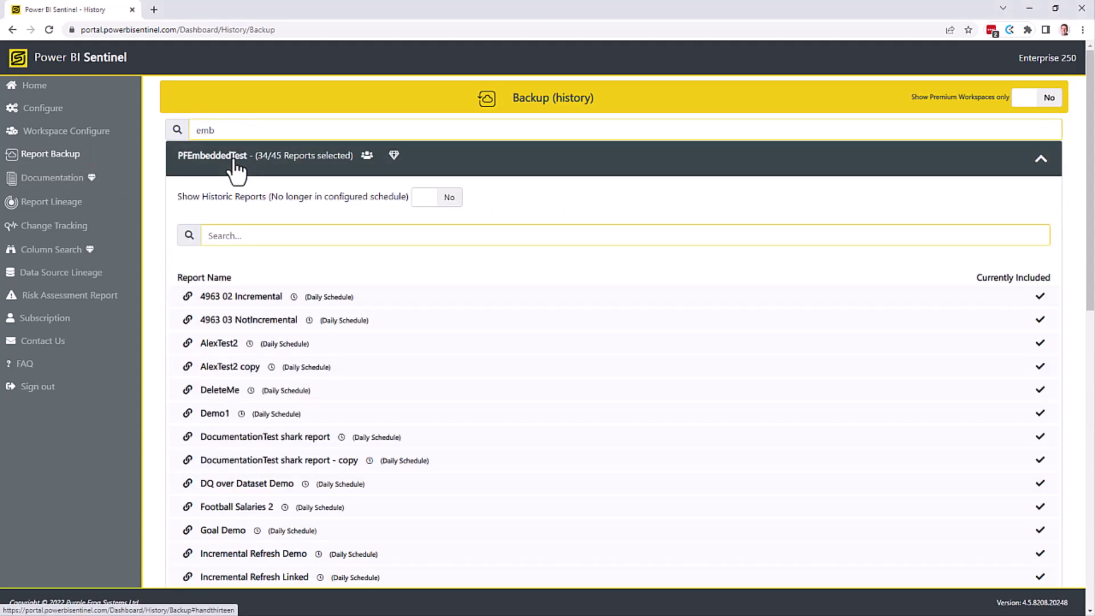
pyautogui.scroll(-3, 236, 170)
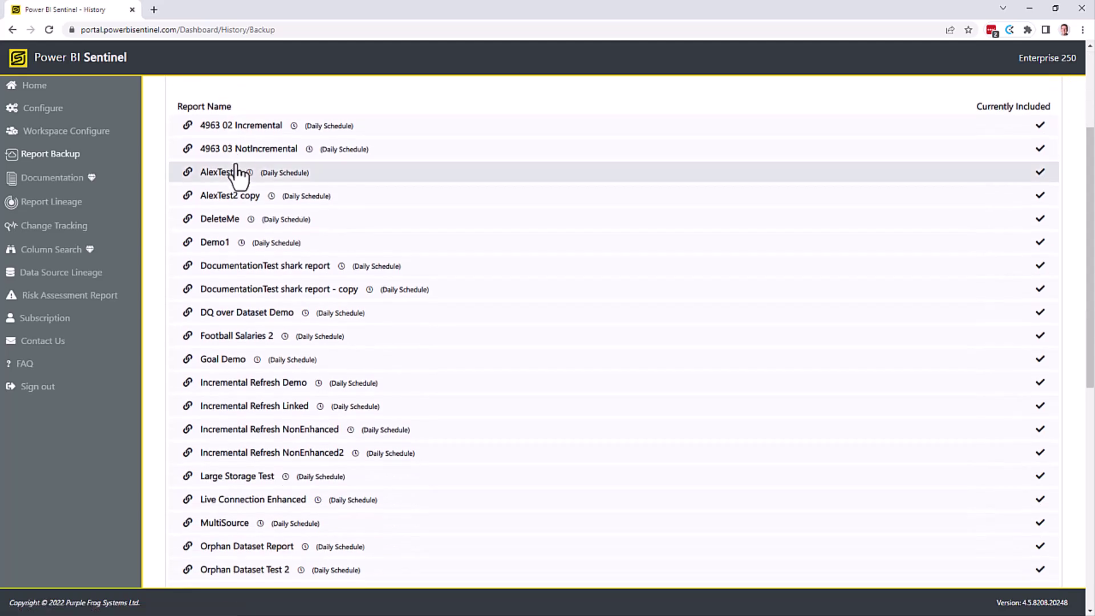
pyautogui.scroll(-4, 244, 194)
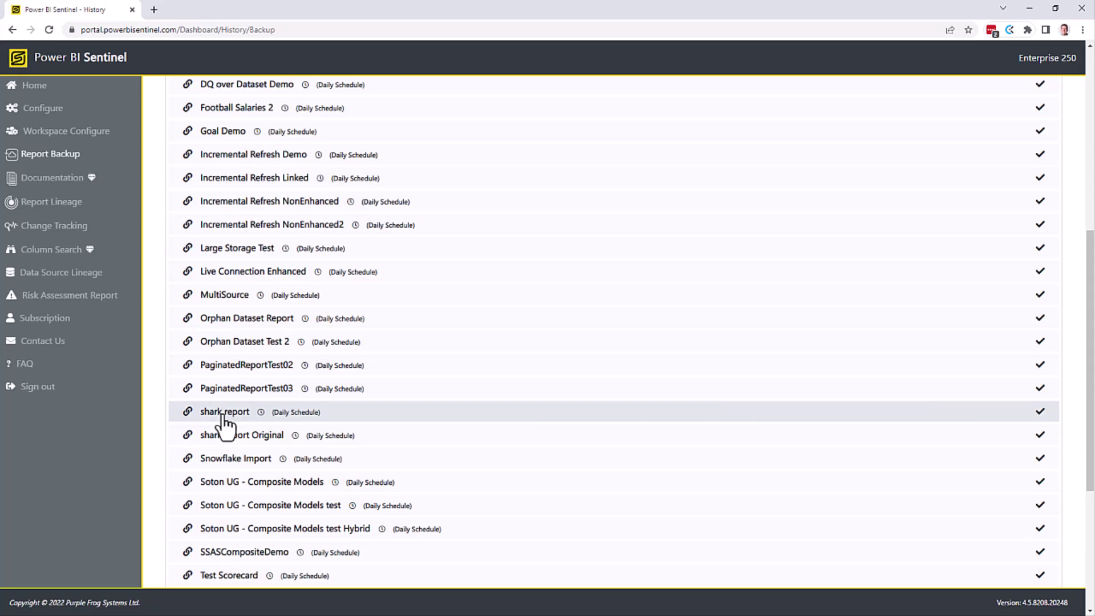
pyautogui.click(222, 413)
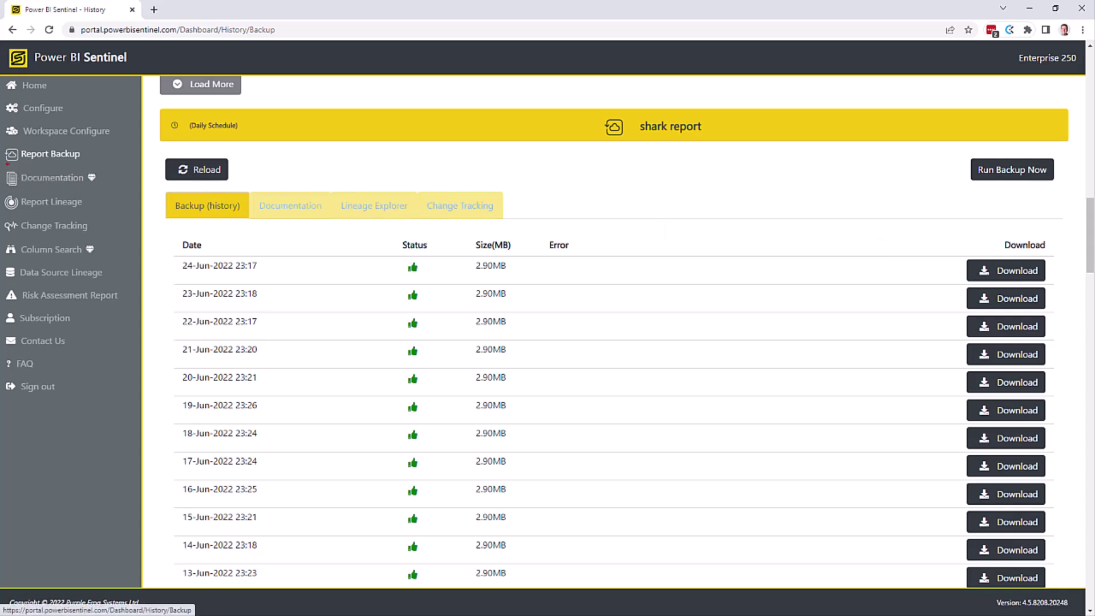
# Show the shark report's documentation focused on FactInternetSales, reviewing measures, relationships and M code
pyautogui.click(289, 210)
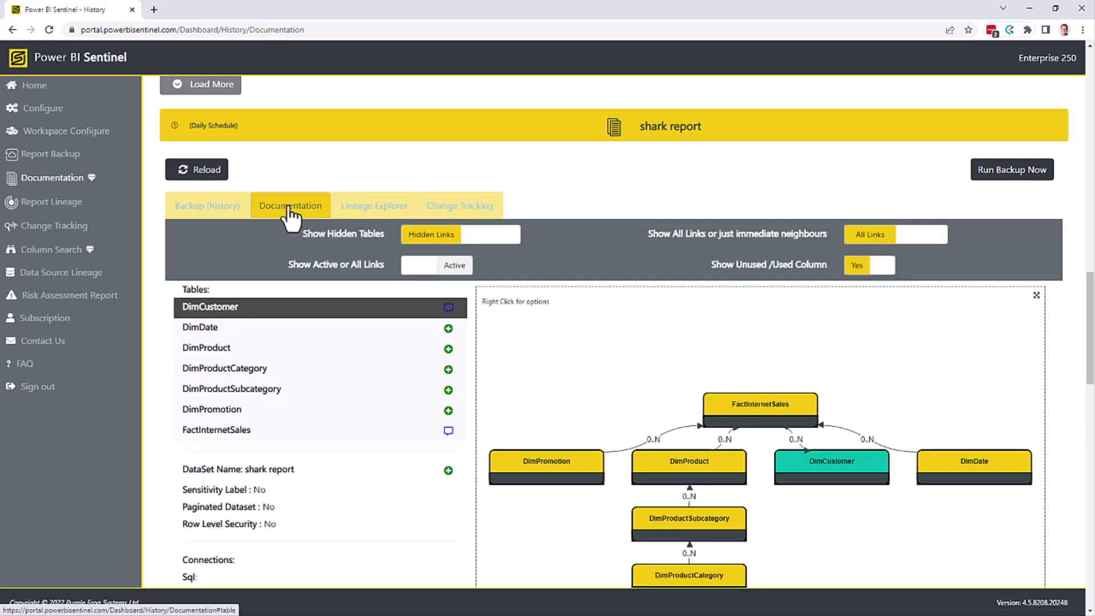
pyautogui.click(228, 436)
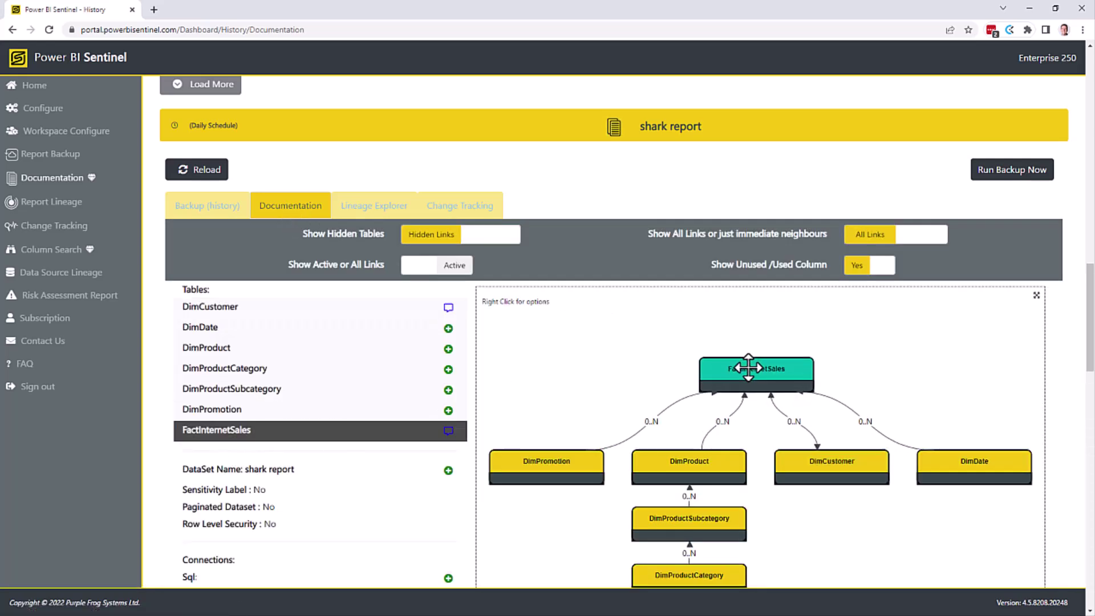
pyautogui.scroll(-3, 437, 482)
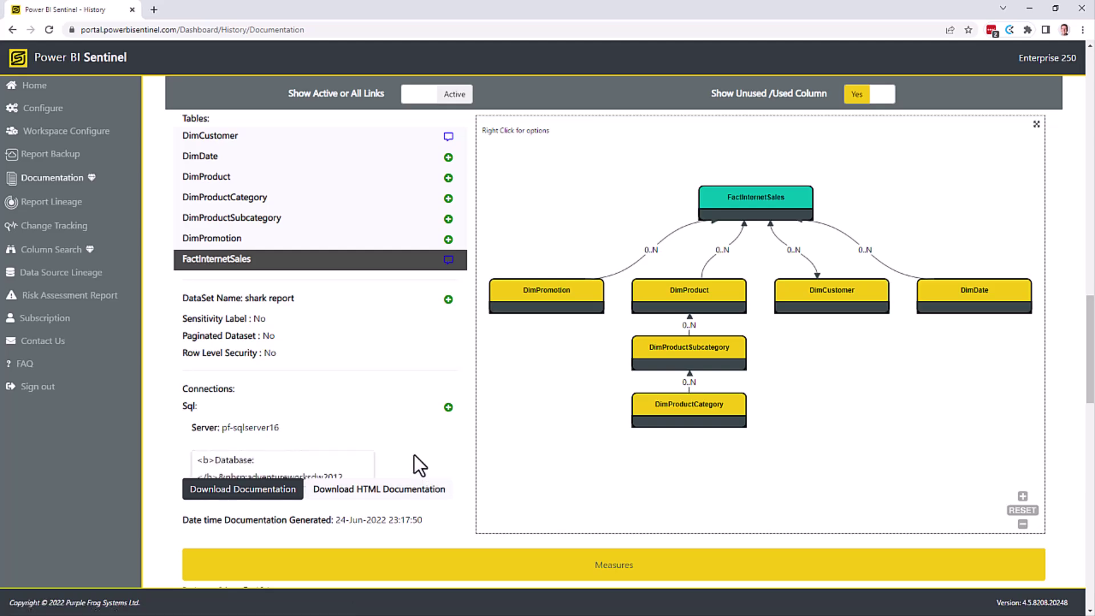
pyautogui.scroll(-6, 415, 460)
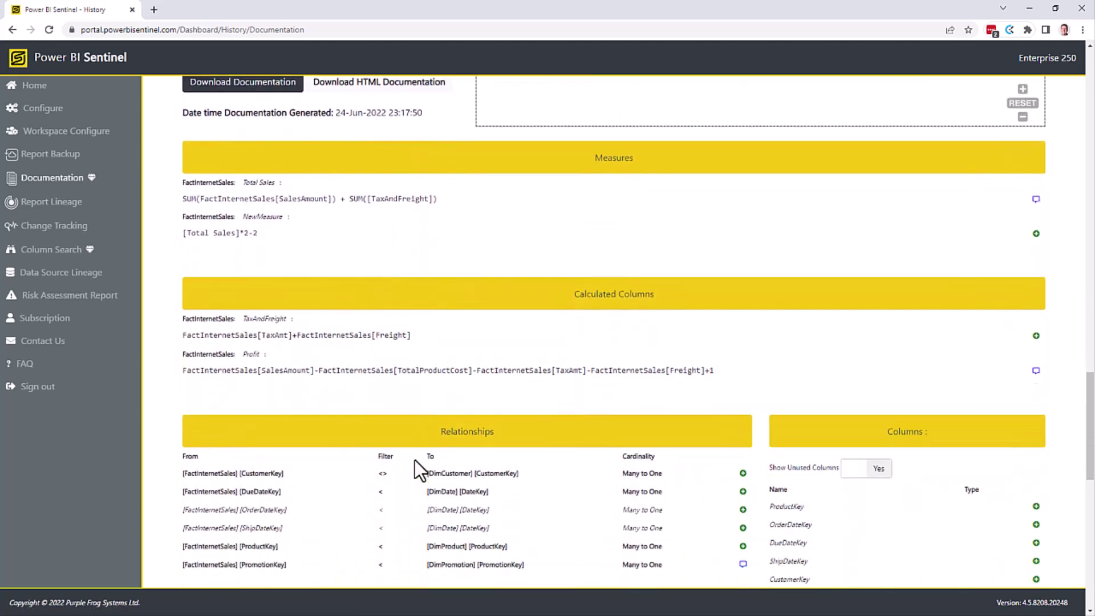
pyautogui.scroll(-15, 415, 460)
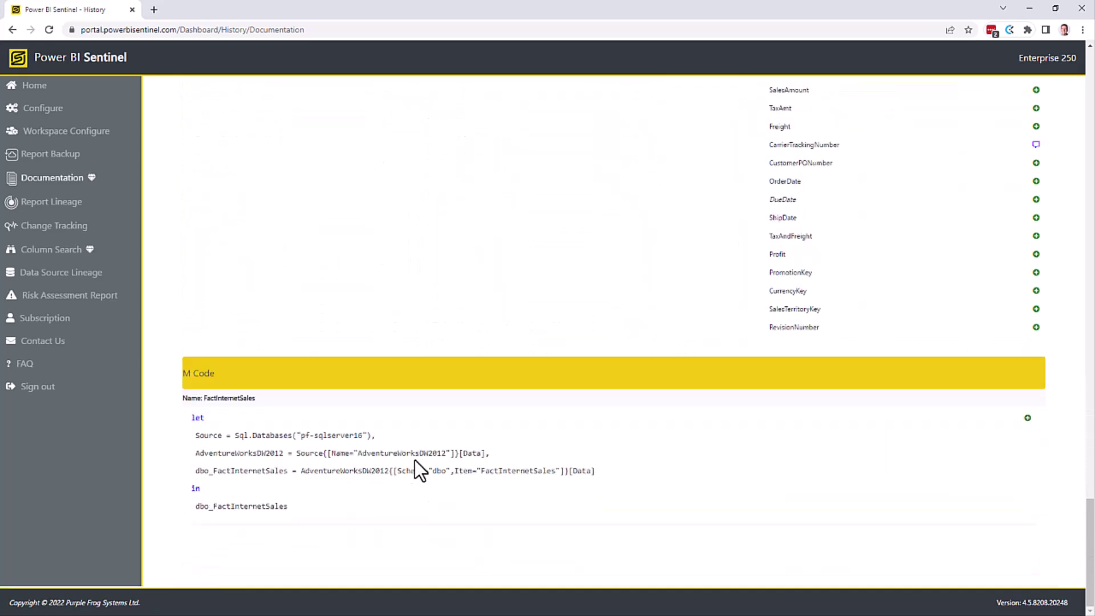
pyautogui.scroll(15, 415, 460)
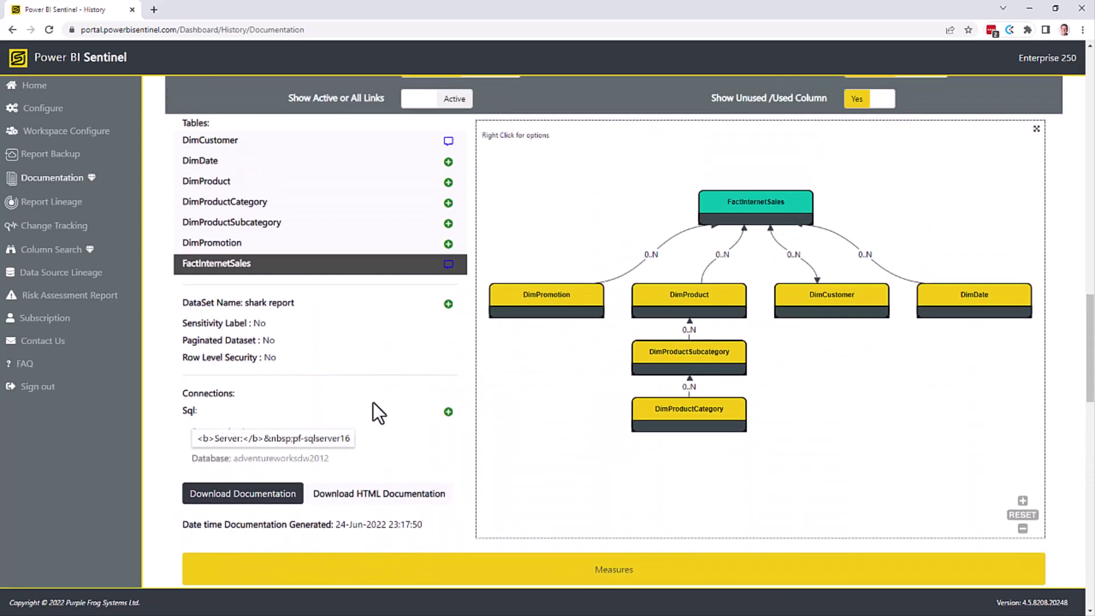